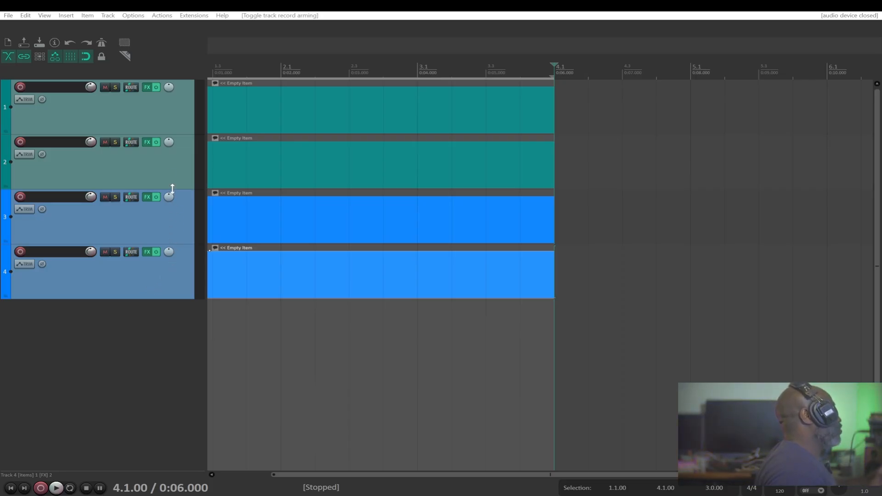
Bypass the effects on track 1 and re-enable them
click(173, 108)
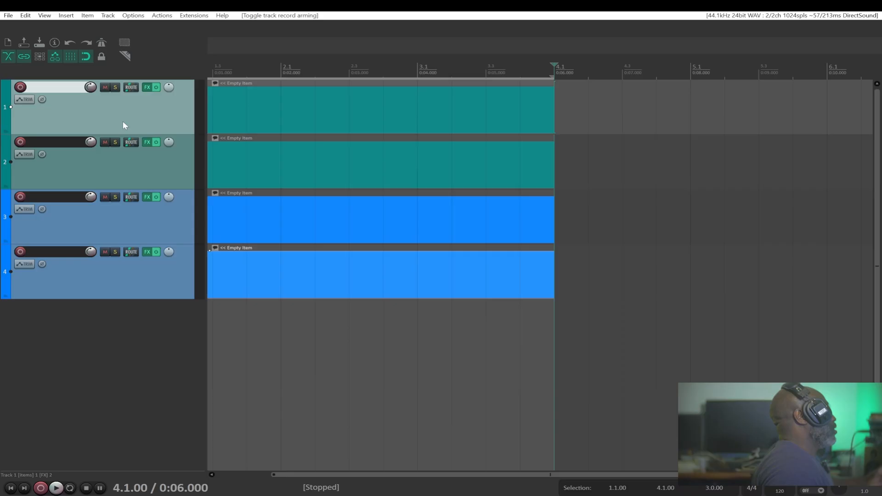
click(117, 180)
click(129, 229)
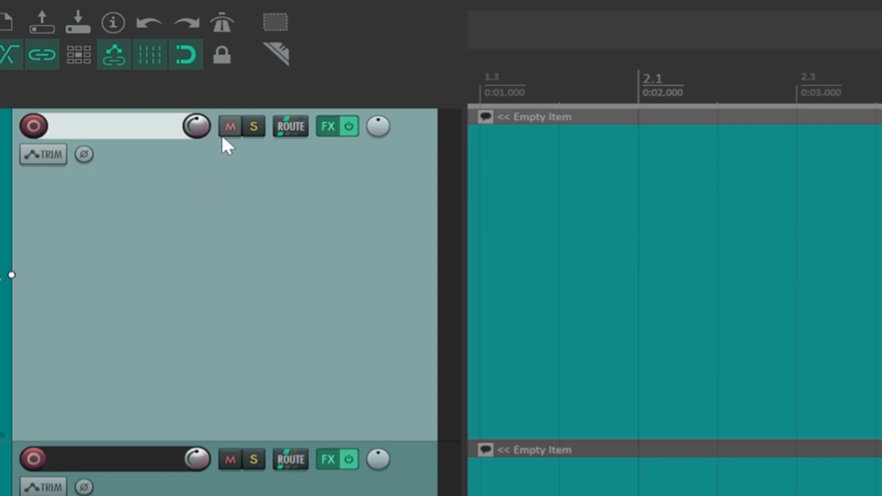
mouse_move(204, 138)
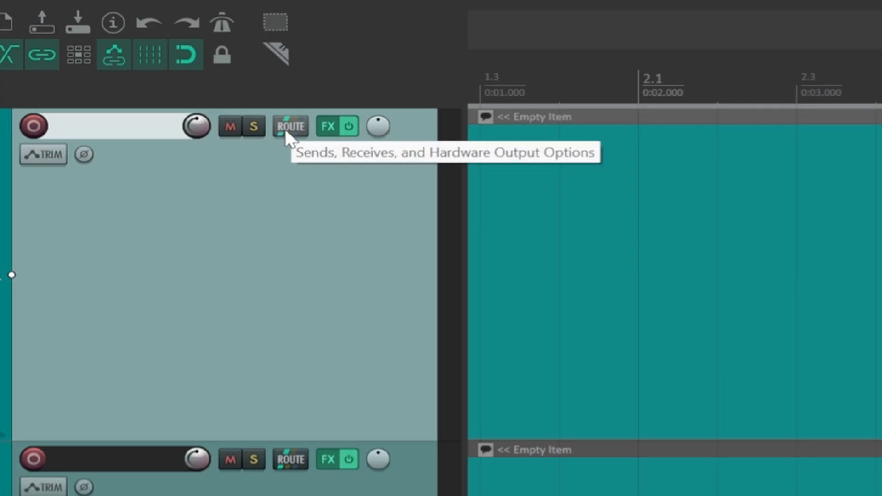
click(348, 128)
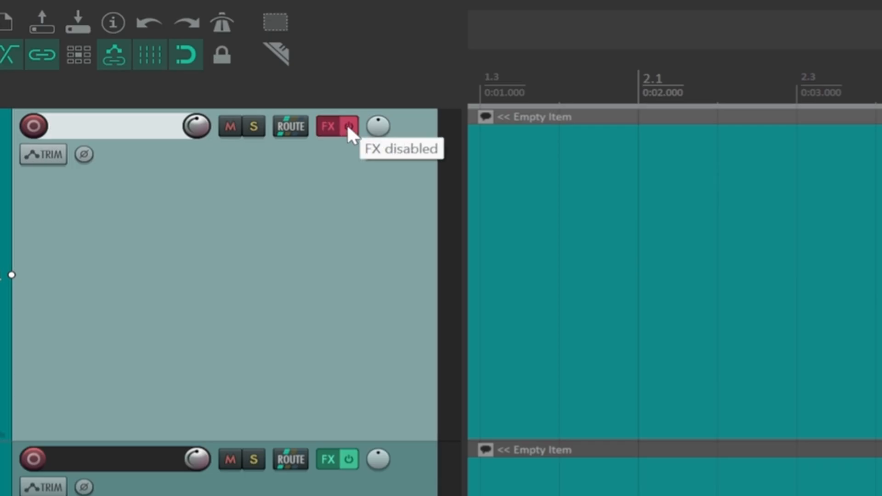
click(348, 128)
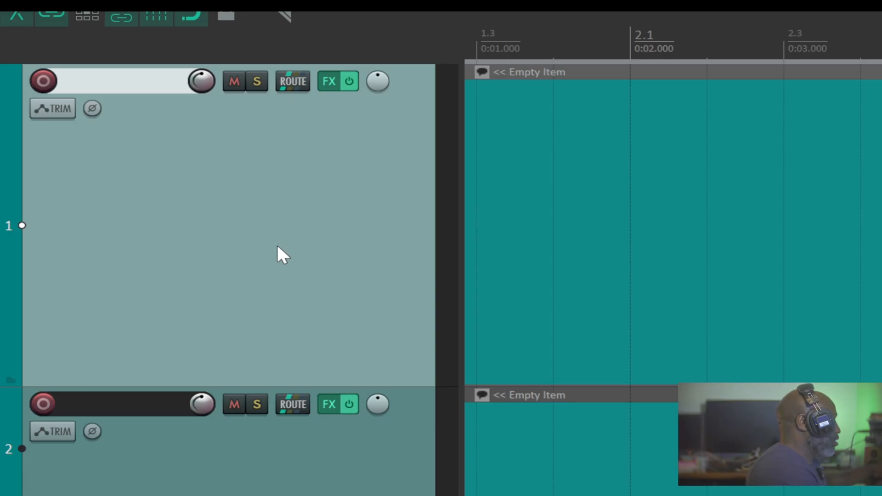
Show the mixer to view the effects inserted on each track, and hide it again
key(ctrl+m)
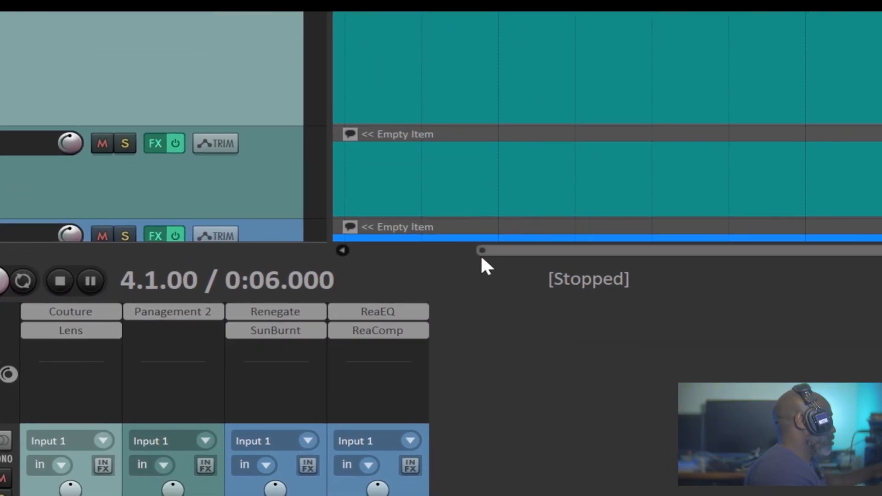
key(ctrl+m)
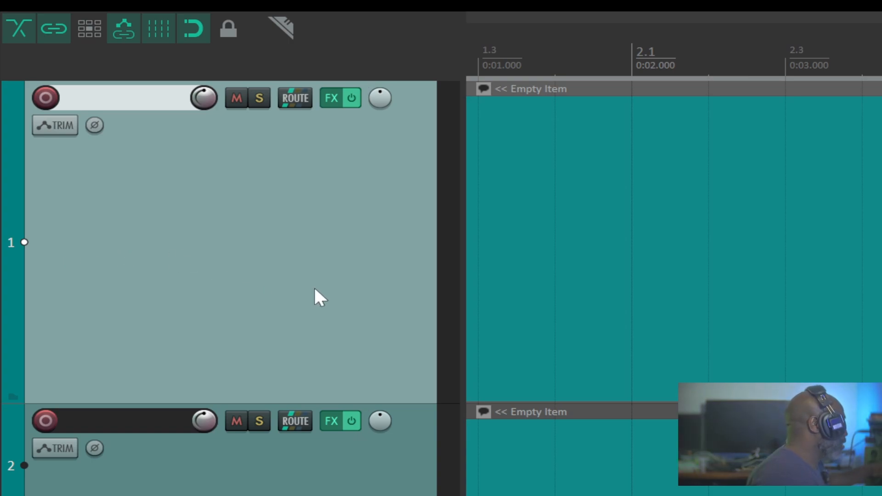
scroll(330, 288, down, 5)
scroll(330, 287, up, 1)
scroll(399, 235, up, 1)
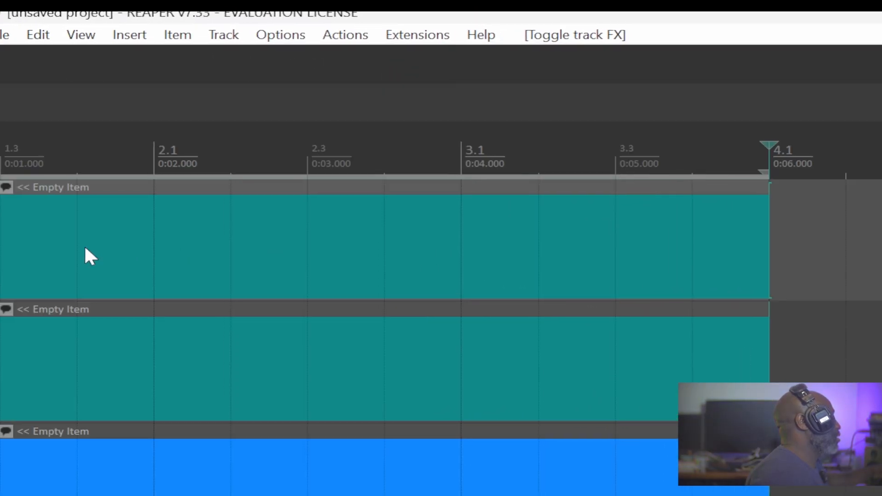
double_click(7, 244)
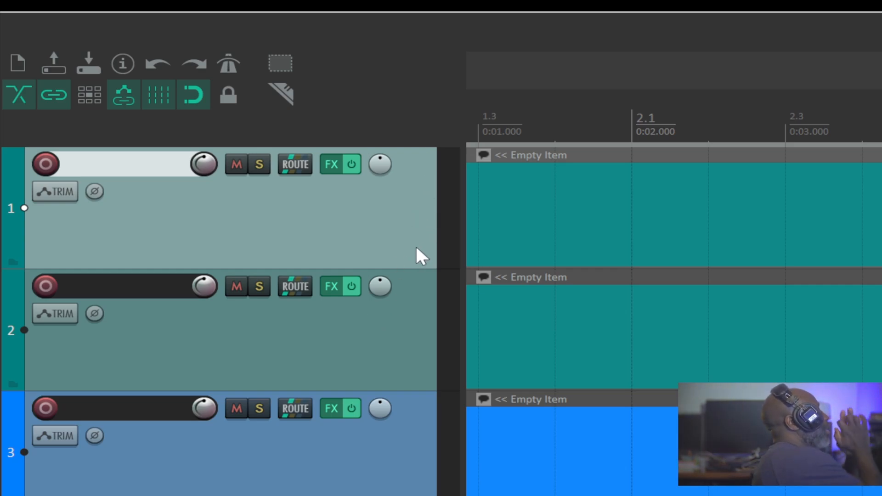
scroll(554, 358, up, 4)
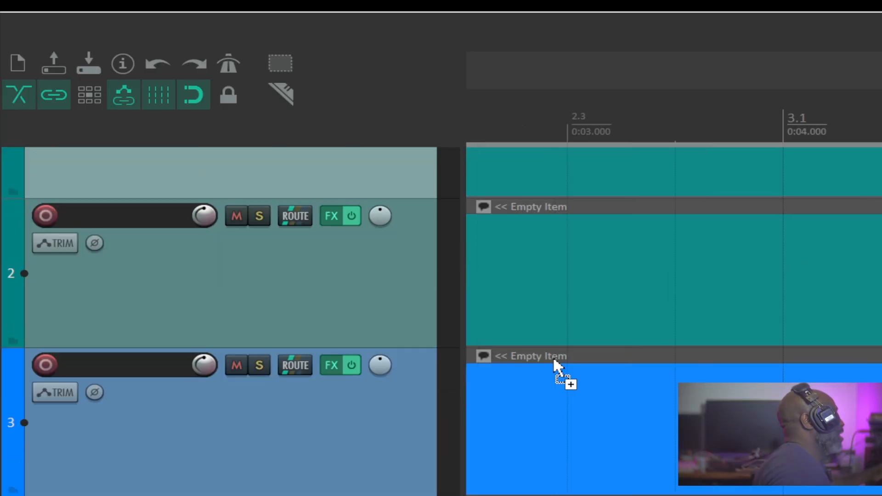
scroll(569, 358, down, 1)
click(592, 355)
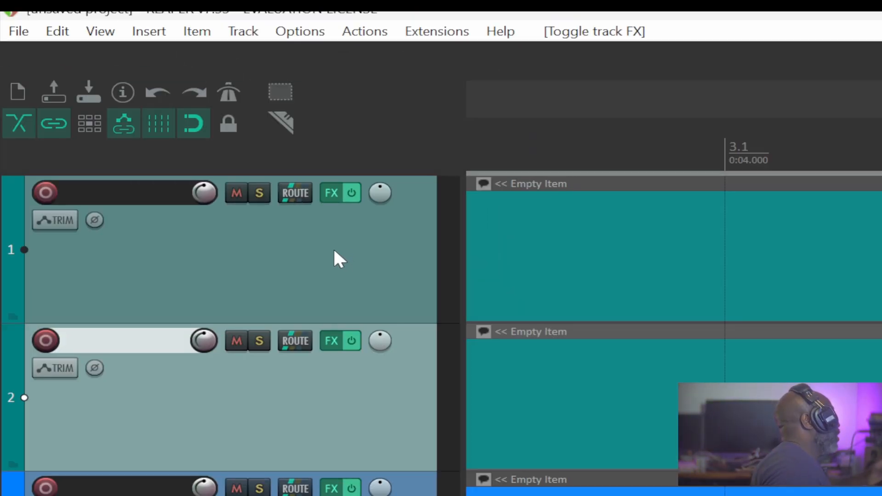
Arm track 1 for recording and cycle its record monitoring through auto and off back to on
click(334, 250)
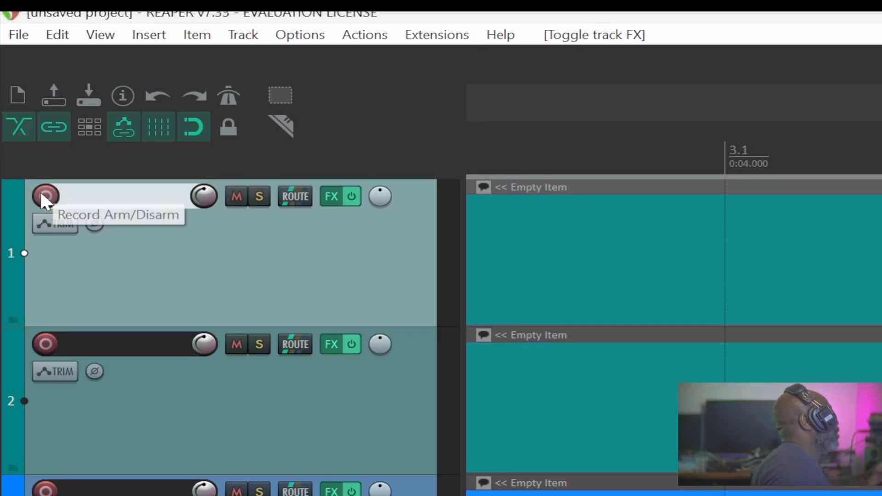
click(42, 193)
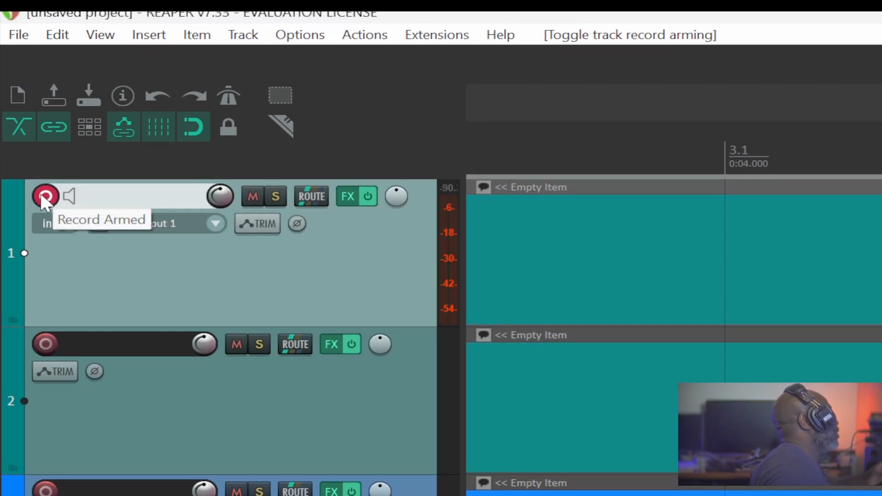
click(70, 197)
click(70, 195)
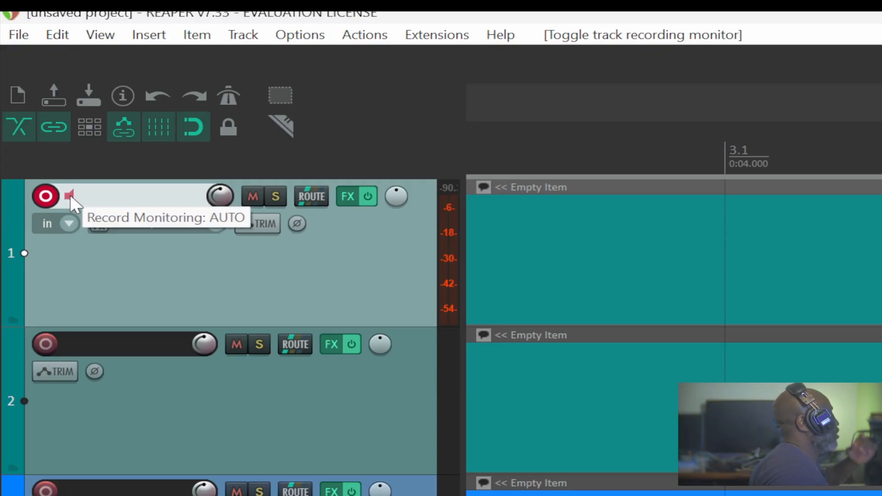
click(69, 196)
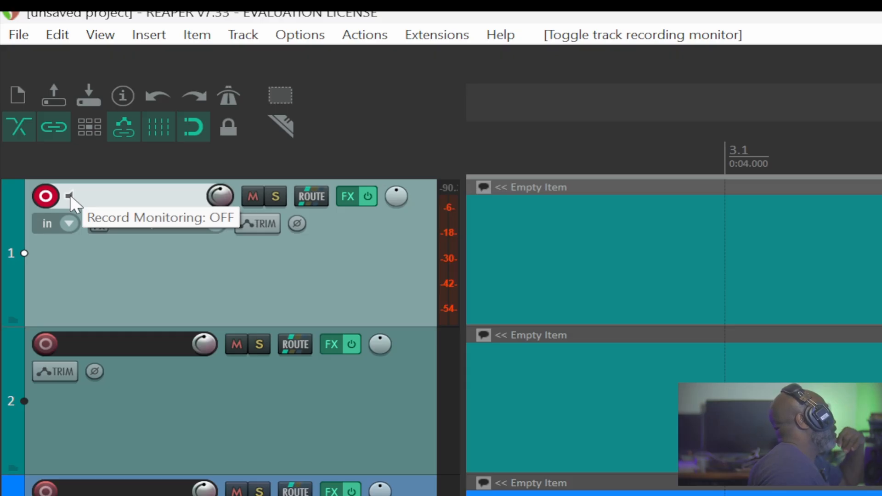
click(70, 195)
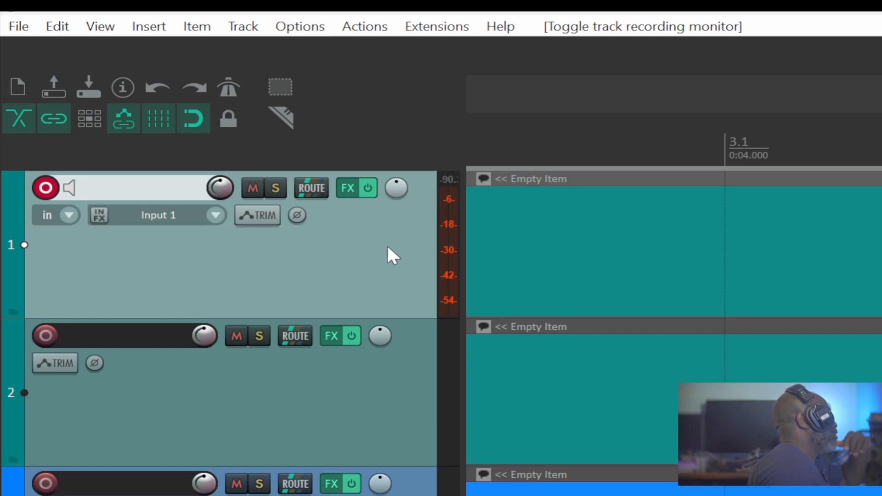
Open the track FX chain of track 1, view its Couture and Lens plug-ins, and move the window clear of the track controls
click(346, 184)
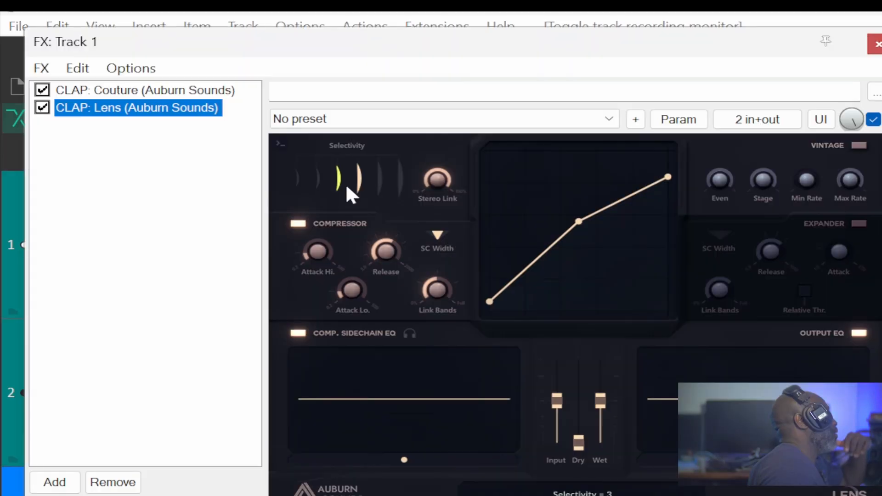
drag(356, 61, 560, 95)
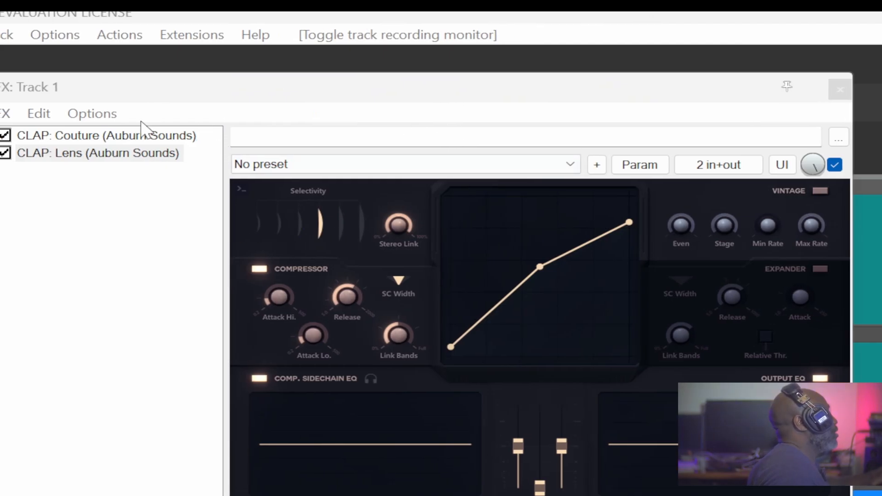
click(133, 137)
click(132, 159)
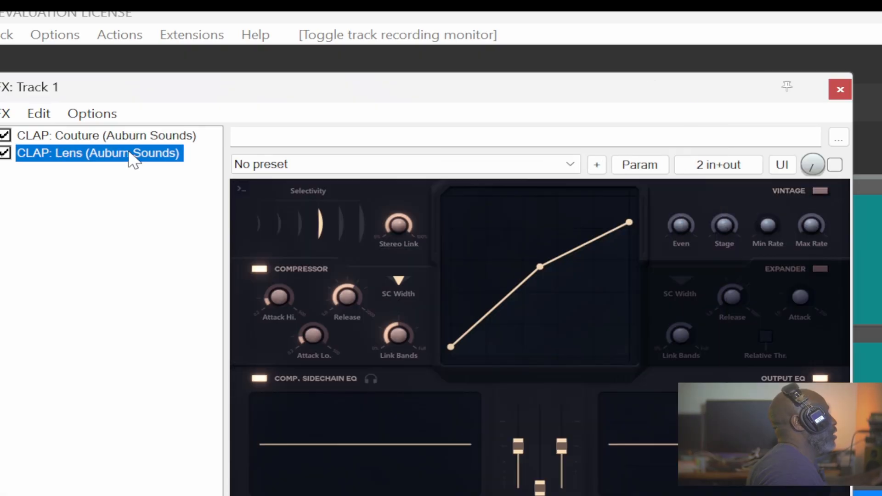
click(130, 138)
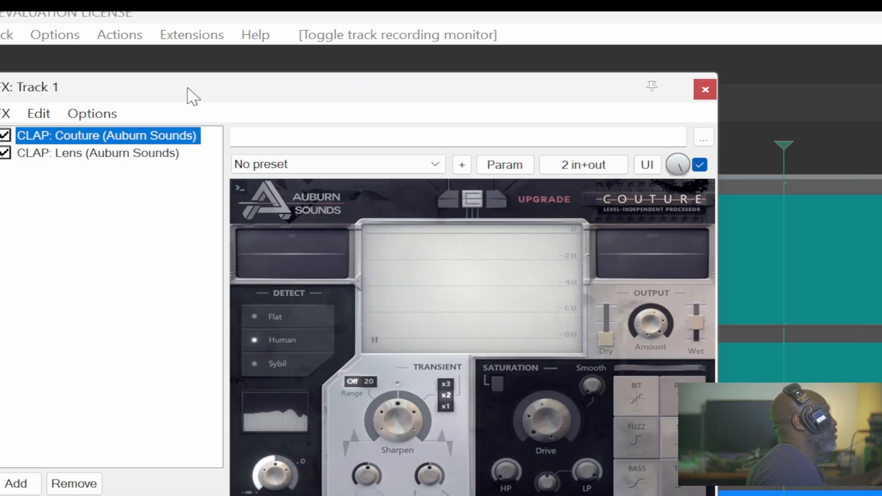
drag(187, 95, 529, 154)
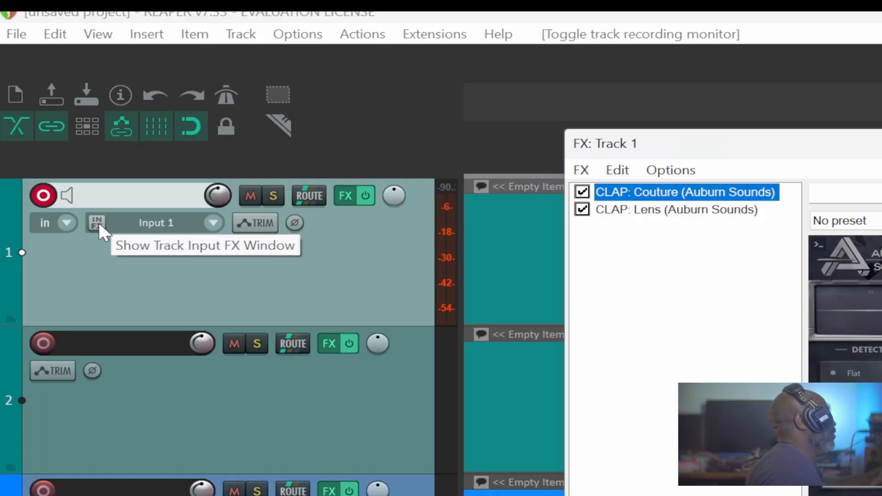
Filter all plug-ins for "non lin" and add JS: Non-Linear Processor to the input FX chain of track 1
click(98, 223)
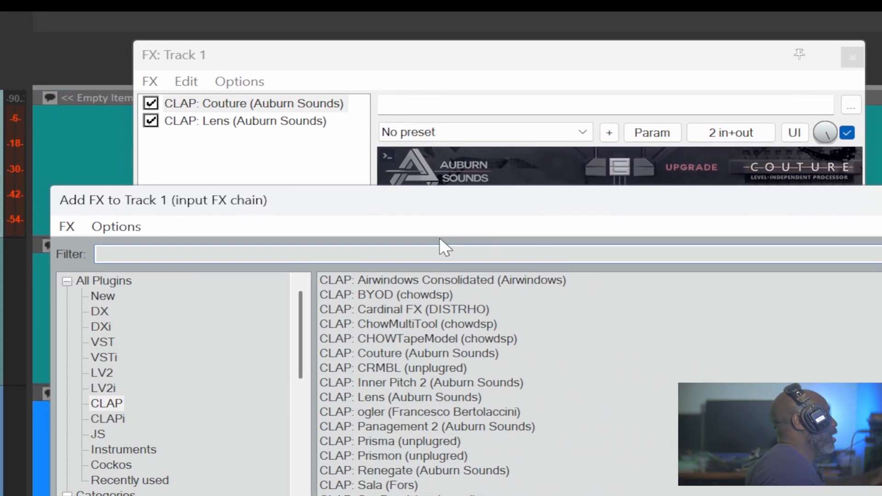
drag(446, 204, 665, 236)
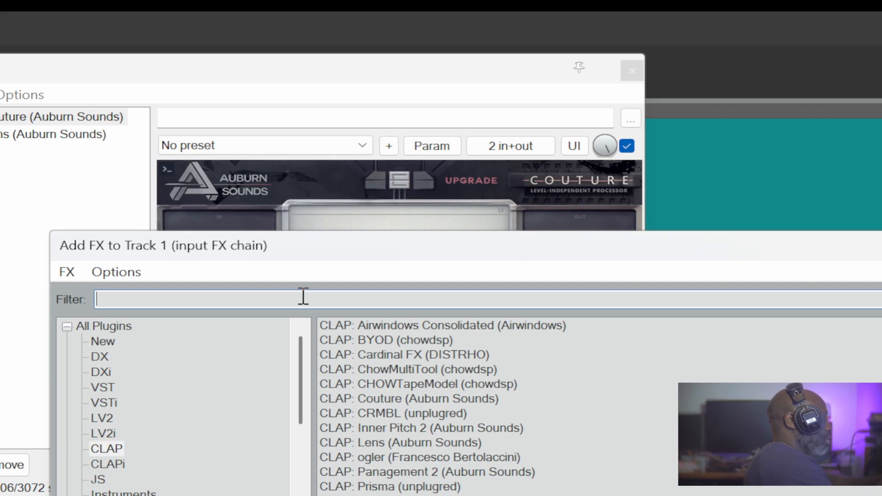
text(non)
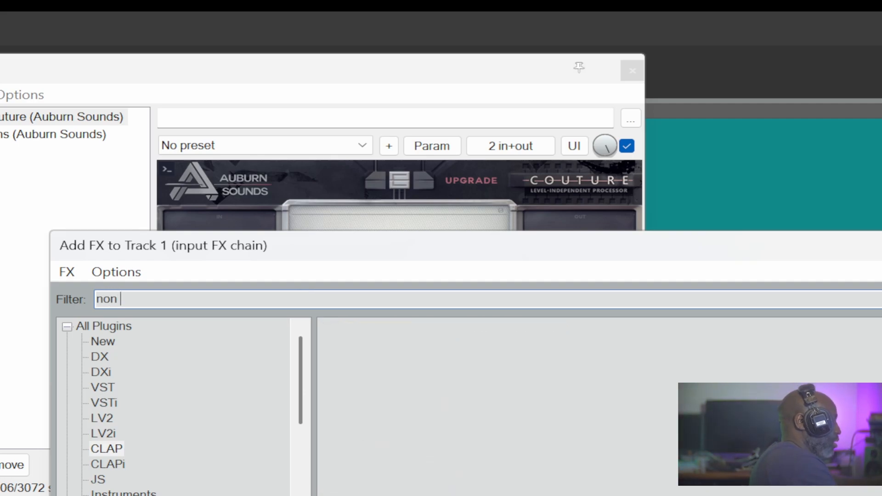
text( lin)
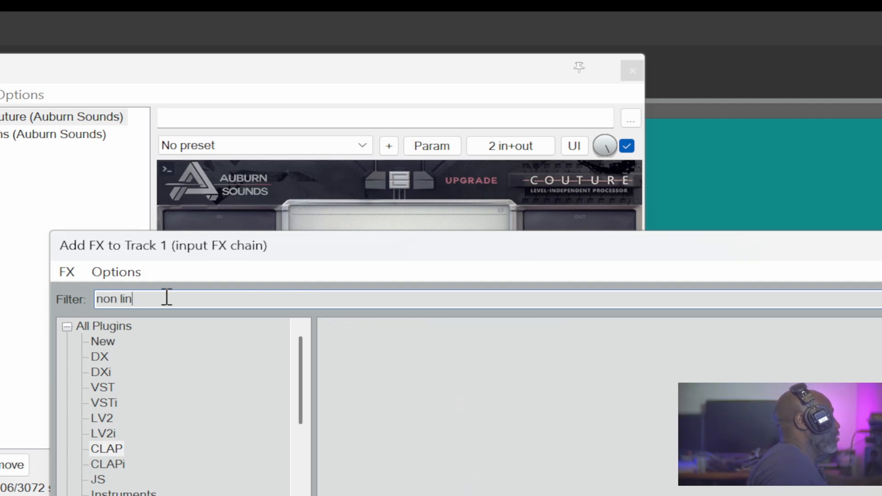
click(120, 327)
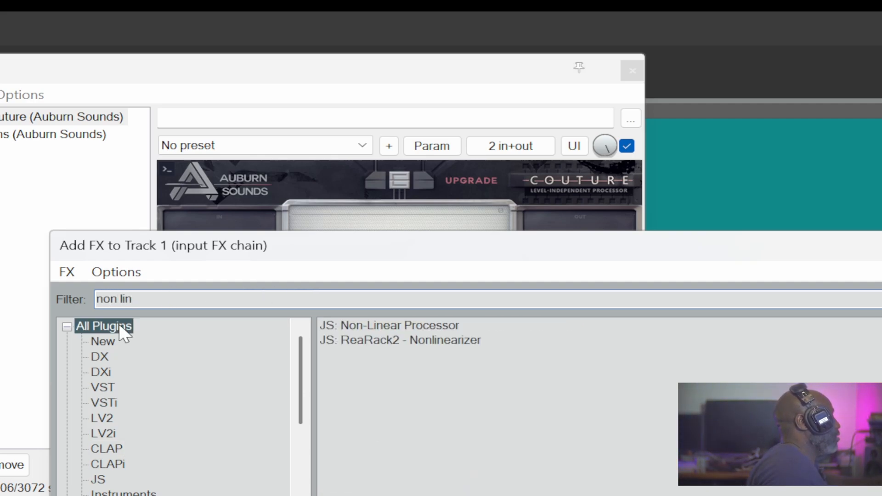
double_click(370, 326)
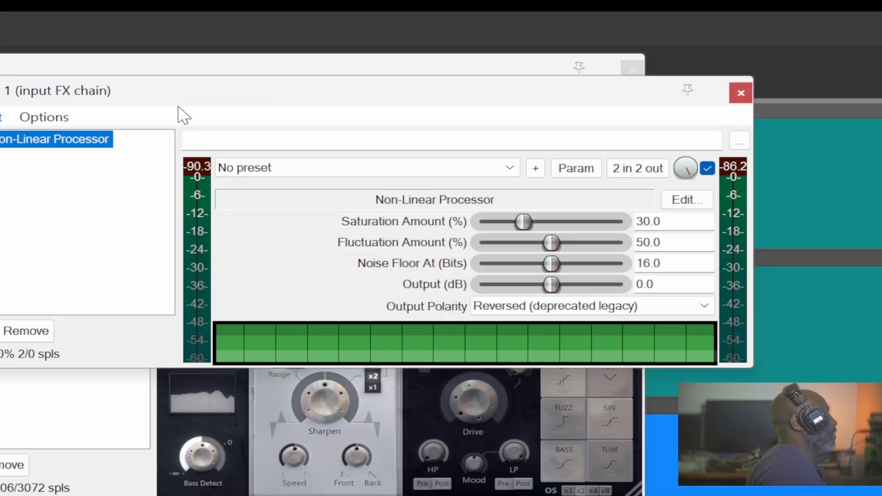
Place the input FX window below the track FX window to compare both chains, and close the two windows
drag(178, 94, 262, 302)
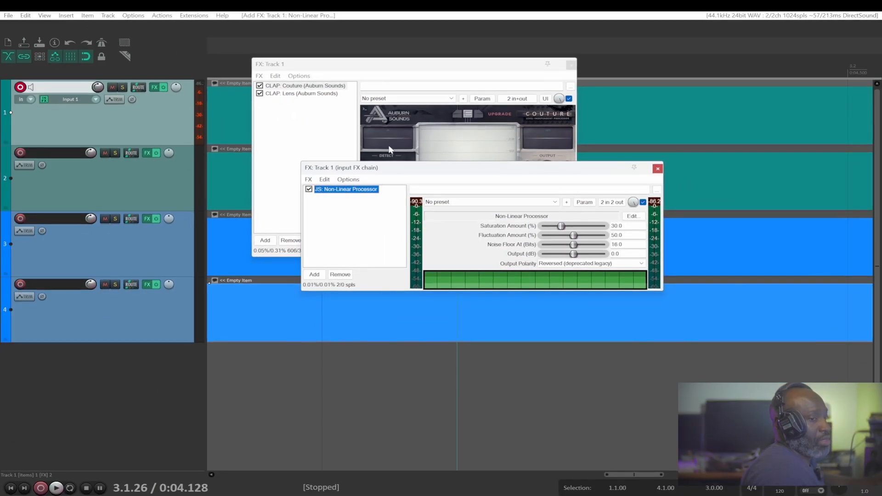
drag(391, 171, 376, 280)
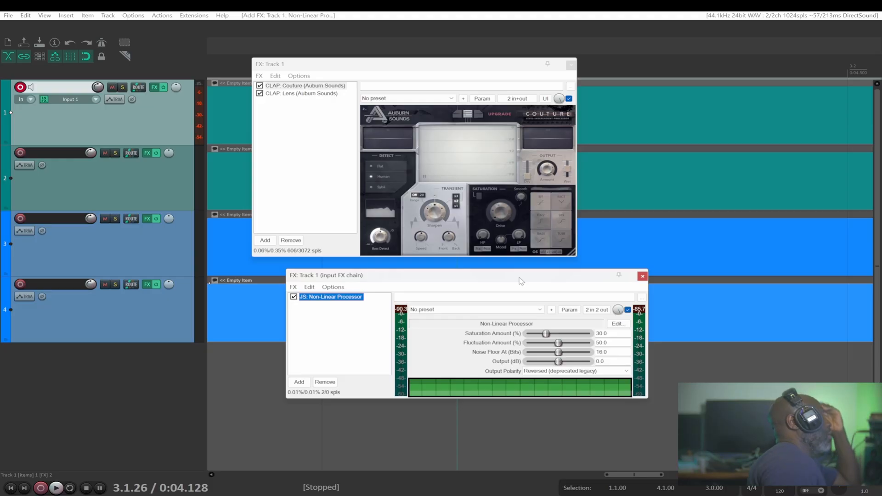
drag(521, 281, 517, 299)
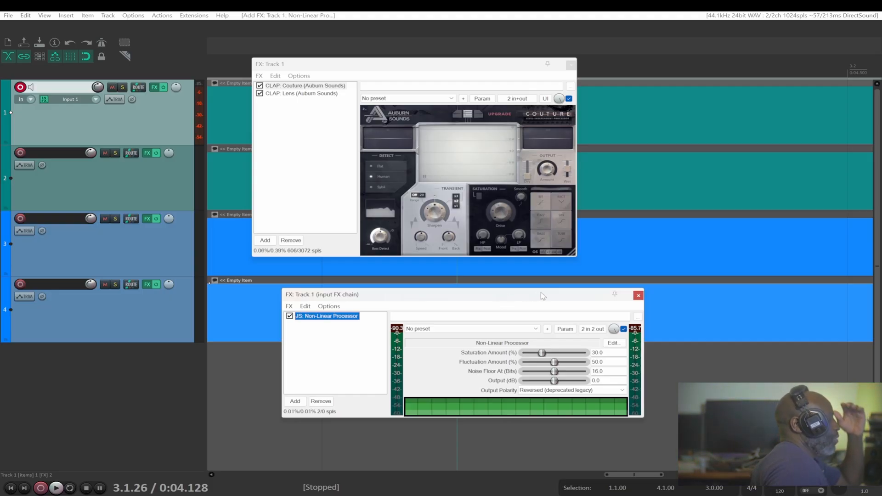
click(639, 295)
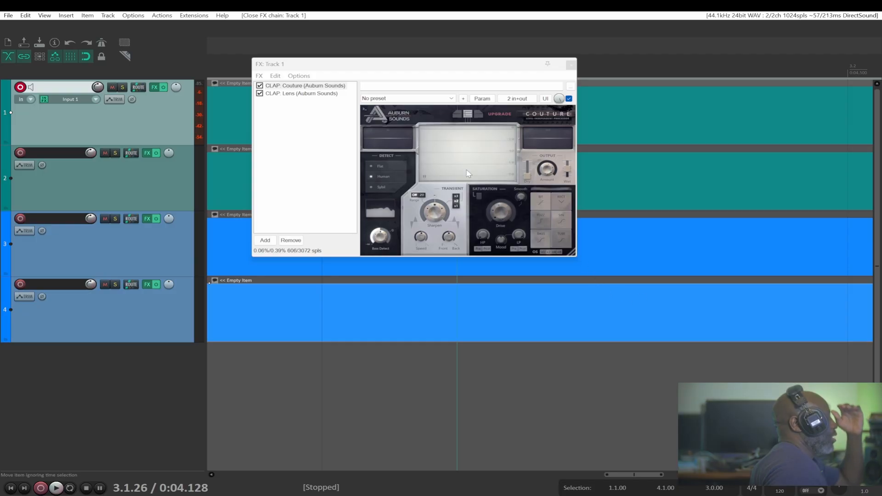
click(572, 66)
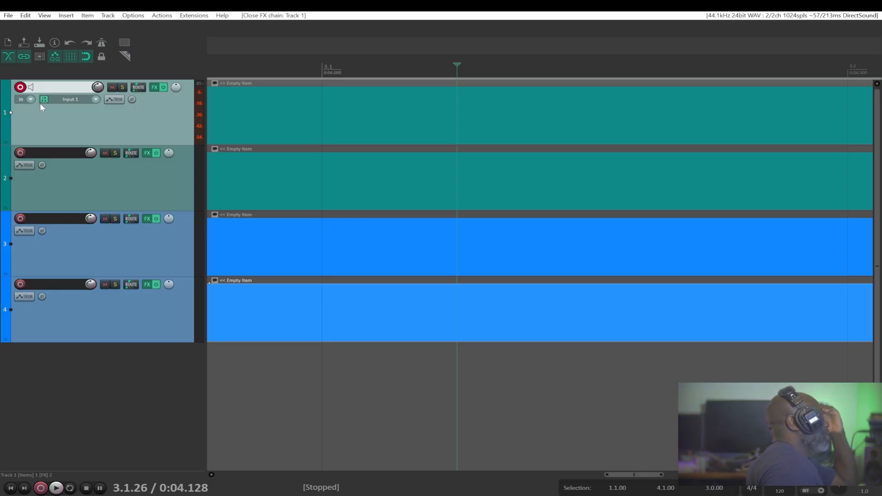
Disarm and re-arm track 1 twice to check when its input FX control is available
click(21, 88)
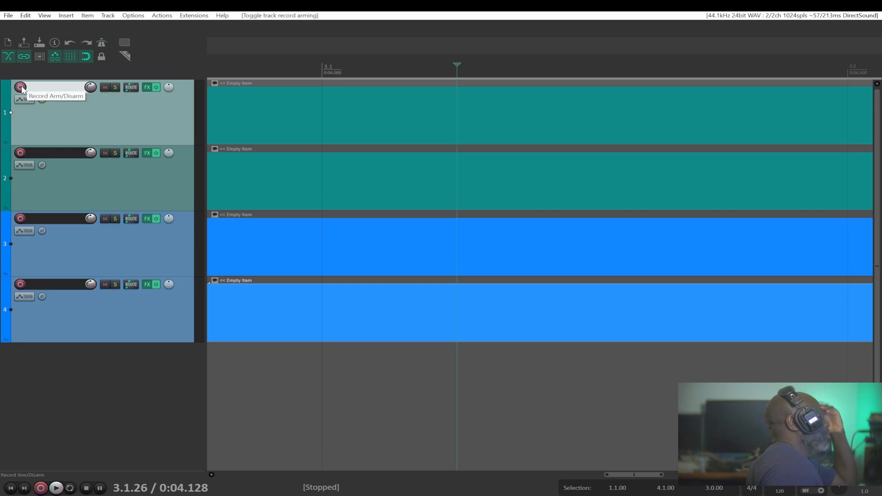
click(22, 88)
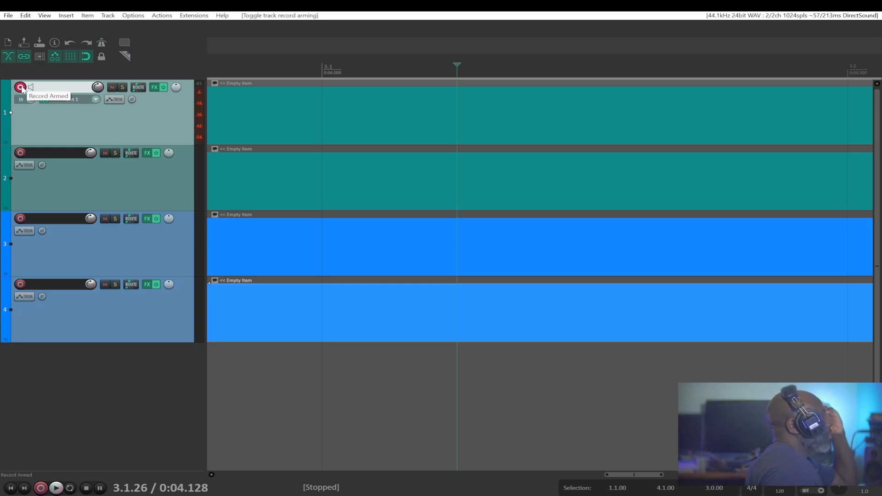
click(21, 87)
click(21, 87)
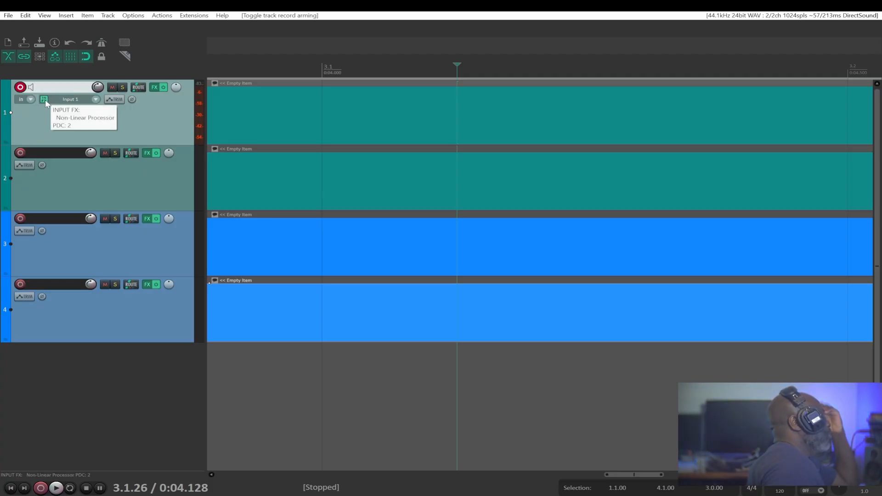
Toggle record arming on track 1 and leave the track disarmed
click(21, 88)
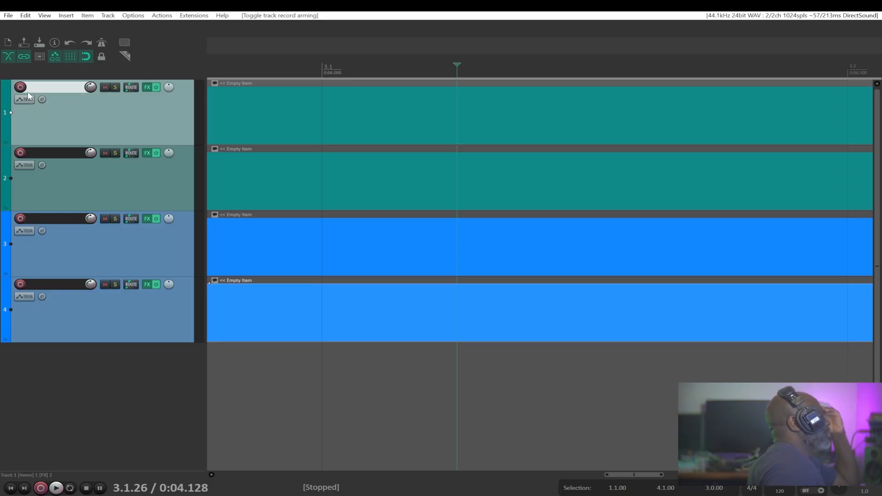
click(20, 88)
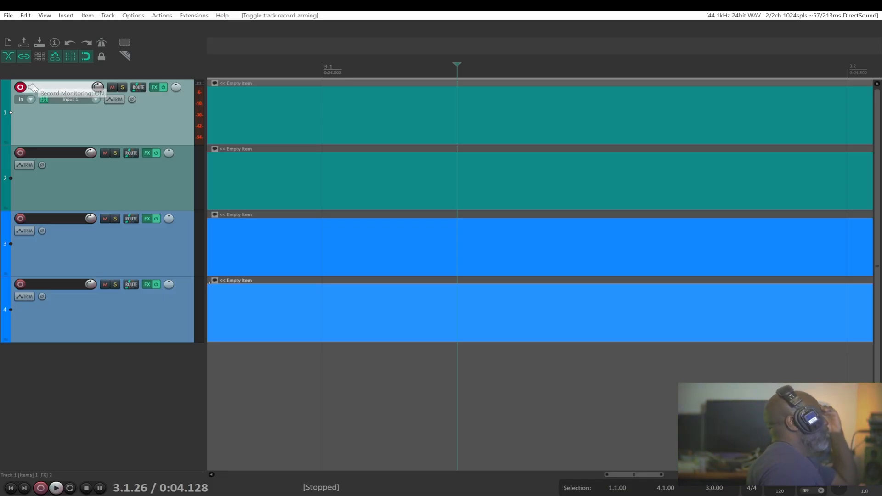
click(20, 88)
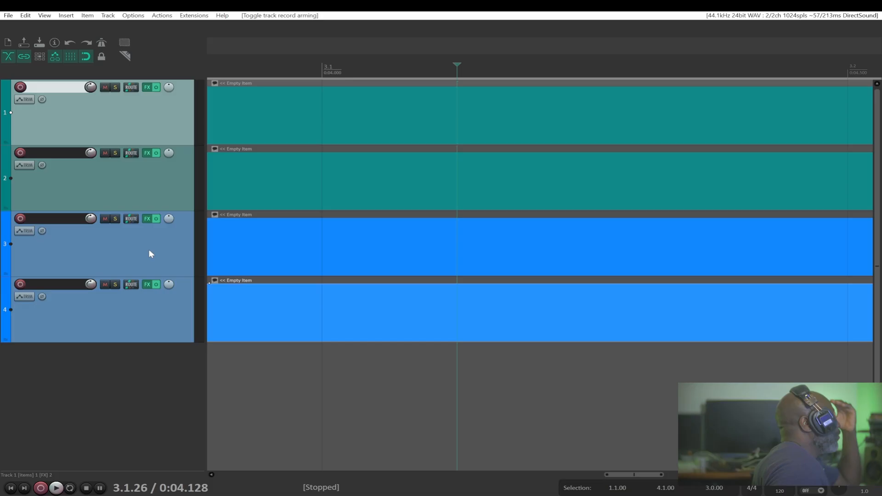
Open the track FX chain of track 4, move its window aside, and view the ReaEQ and ReaComp interfaces in turn
click(131, 314)
click(109, 251)
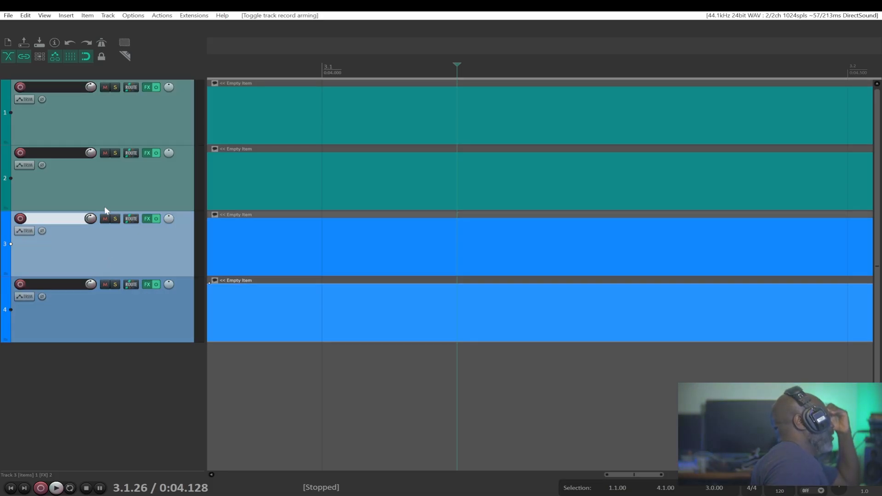
click(148, 284)
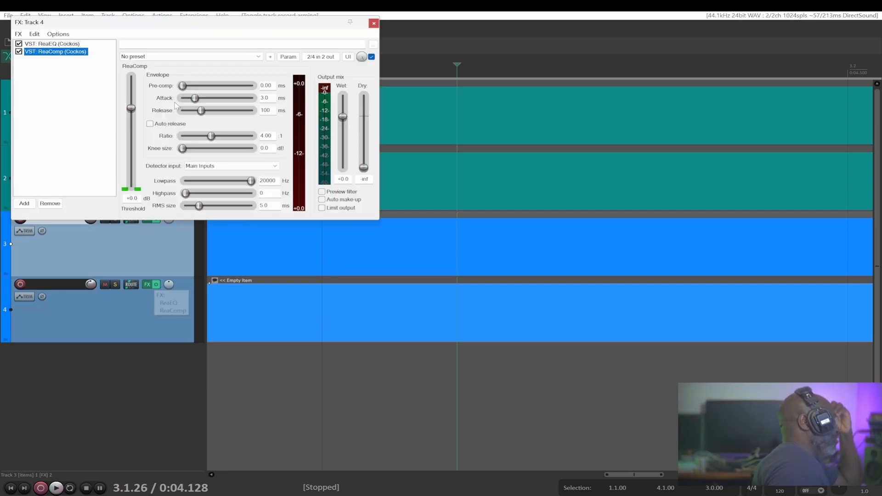
drag(93, 23, 224, 59)
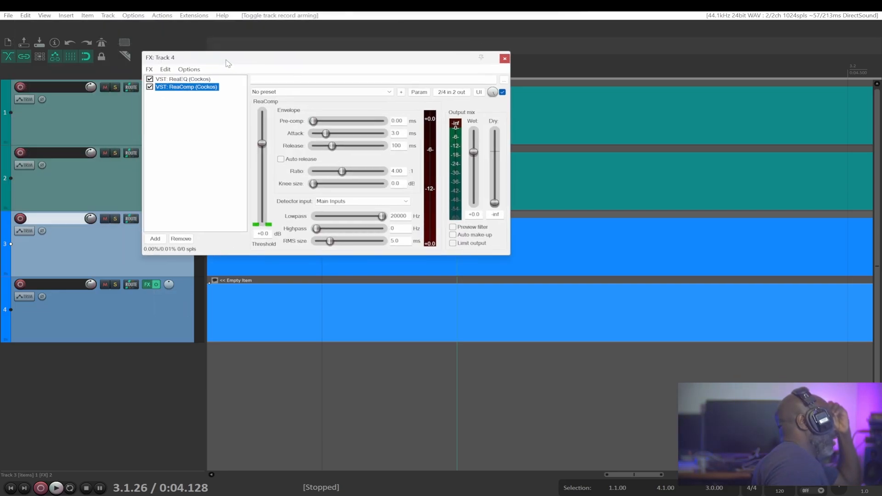
click(201, 80)
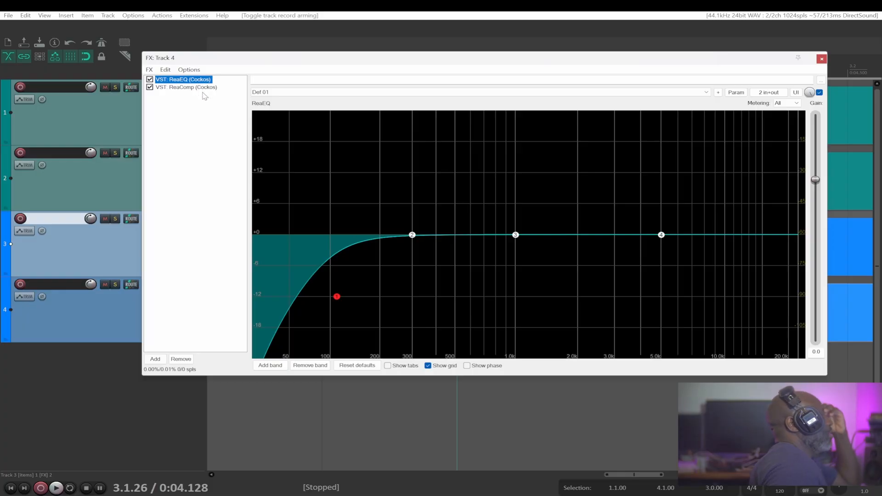
click(213, 87)
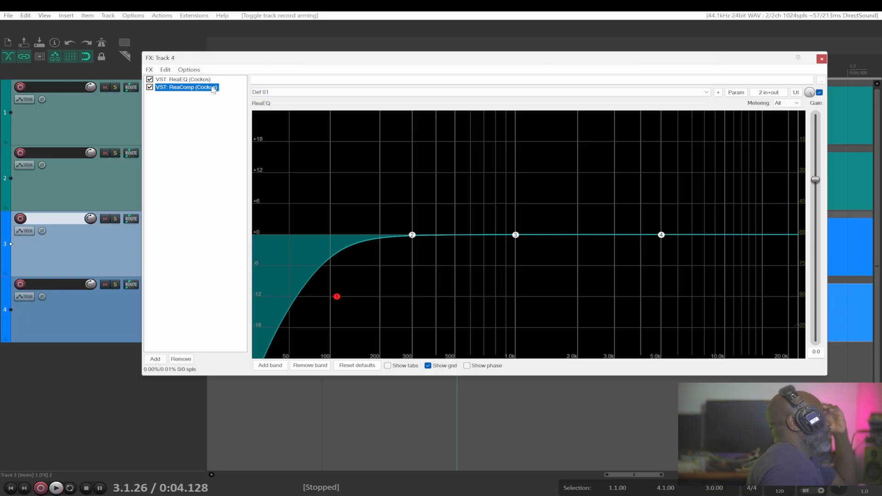
click(202, 80)
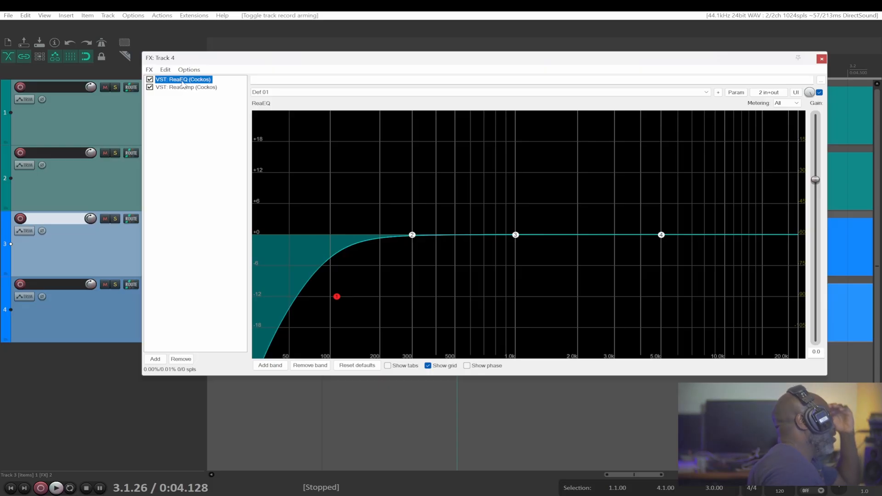
click(184, 88)
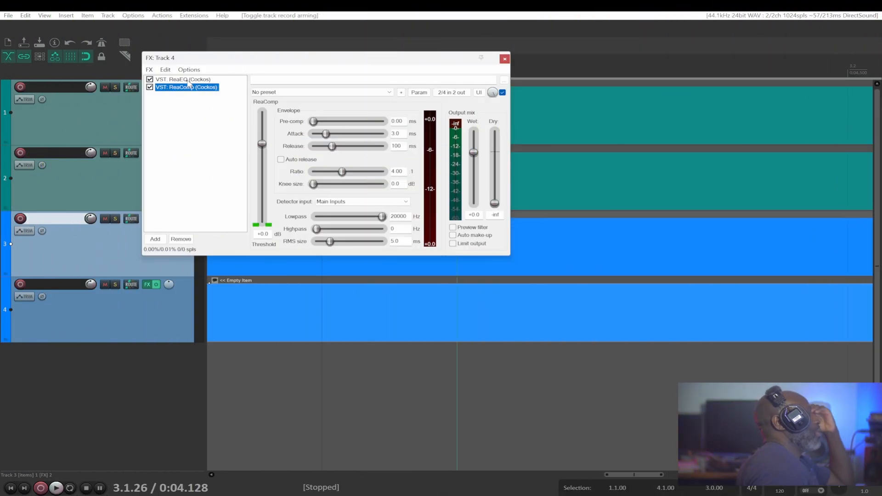
click(189, 80)
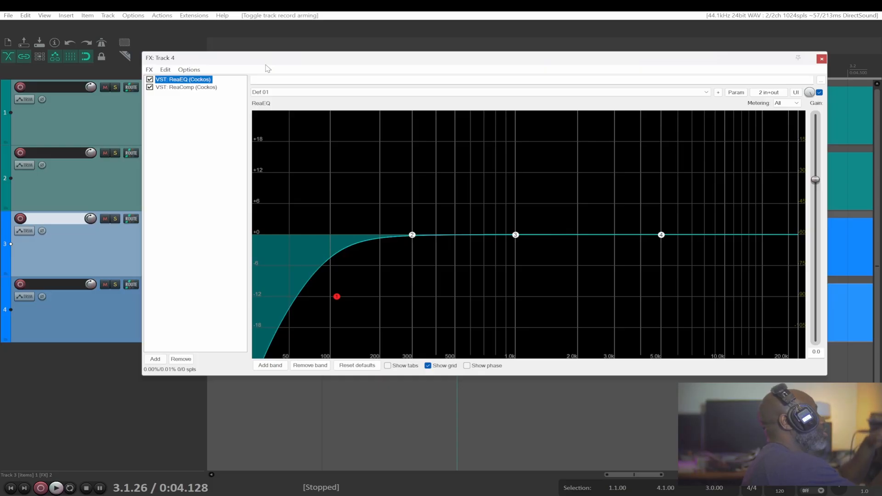
Look through the commands of the SWS/S&M extension and return to the track 4 FX chain
click(200, 17)
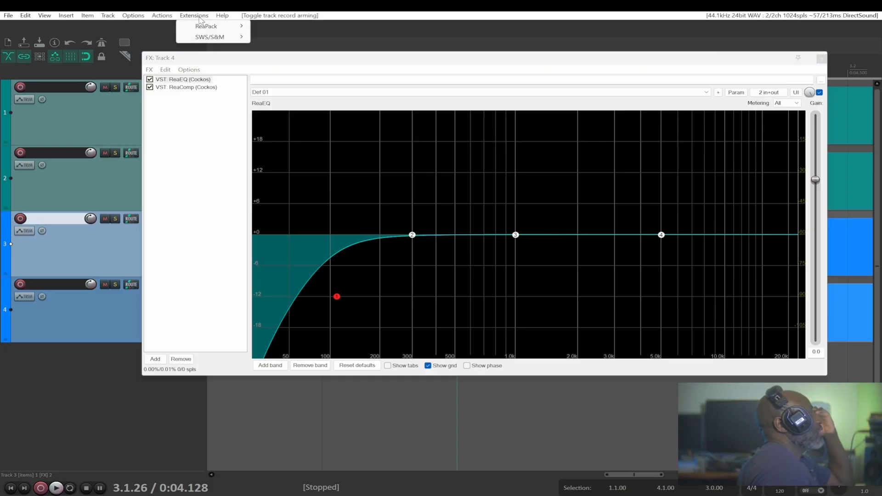
mouse_move(201, 38)
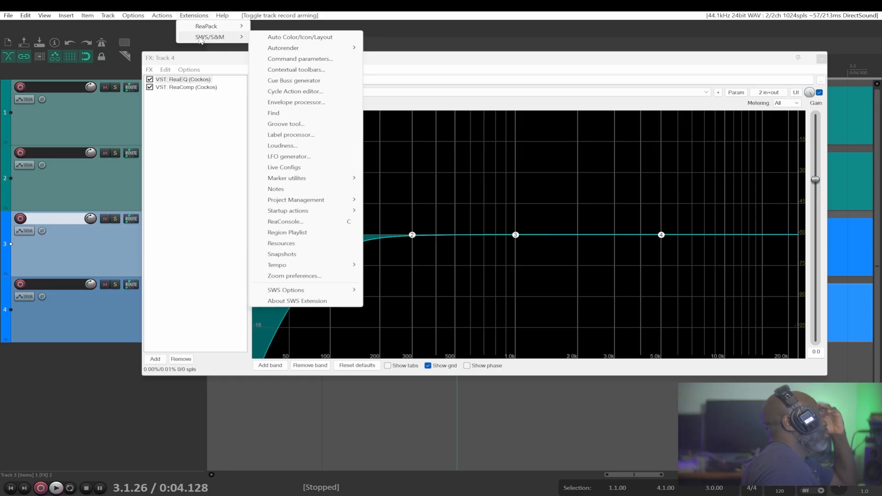
click(442, 57)
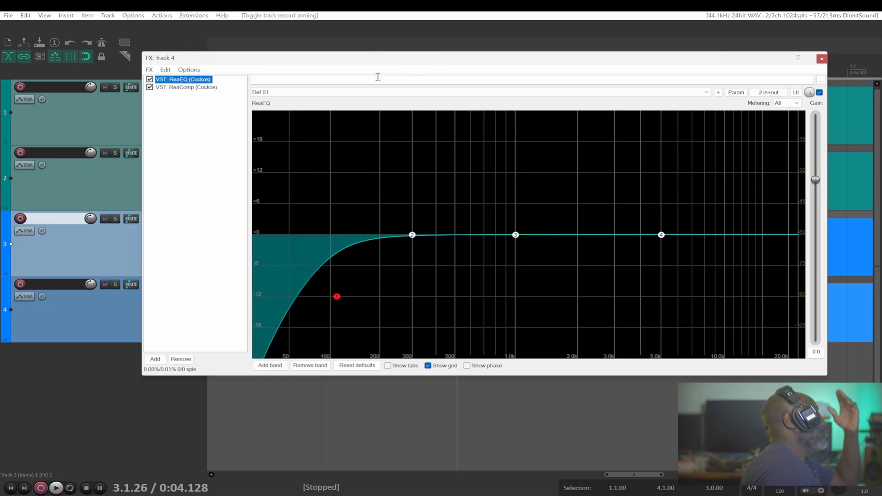
View ReaComp and ReaEQ once more, close the track 4 FX window, and select track 4
click(210, 87)
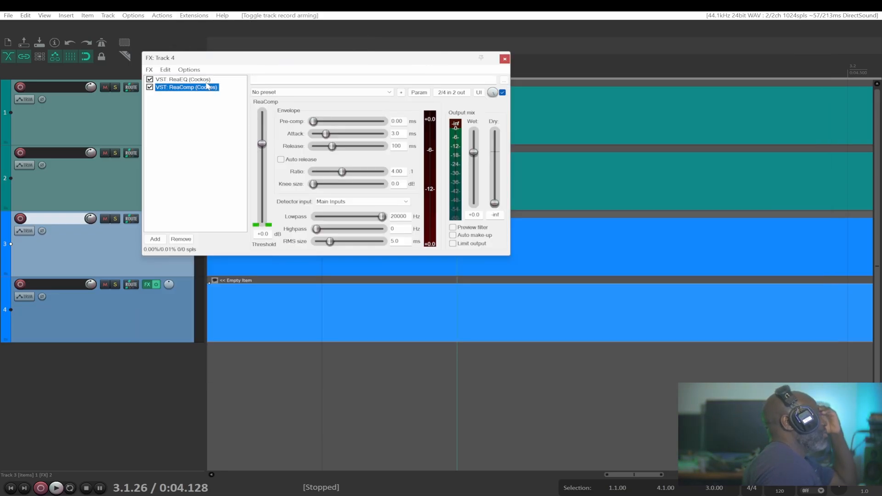
click(207, 79)
key(Escape)
click(141, 317)
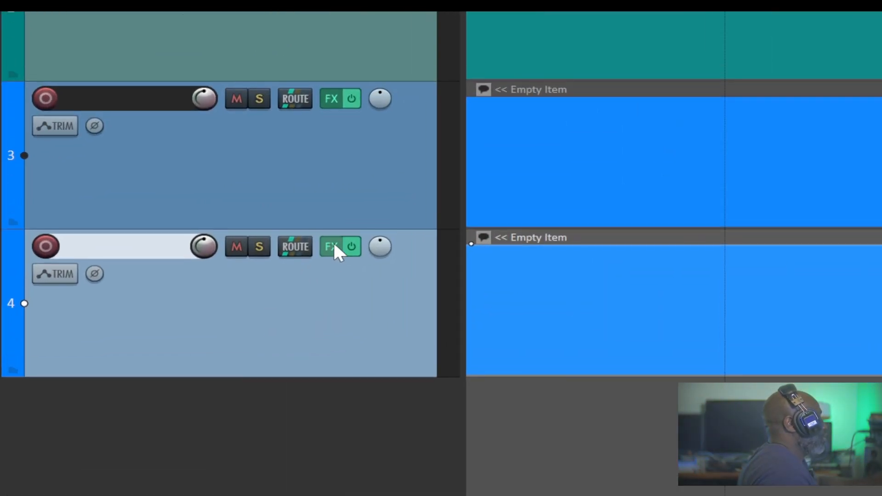
Reopen the track 4 FX chain, show ReaEQ's embedded UI in the TCP, and move the FX window clear of the track controls
click(332, 247)
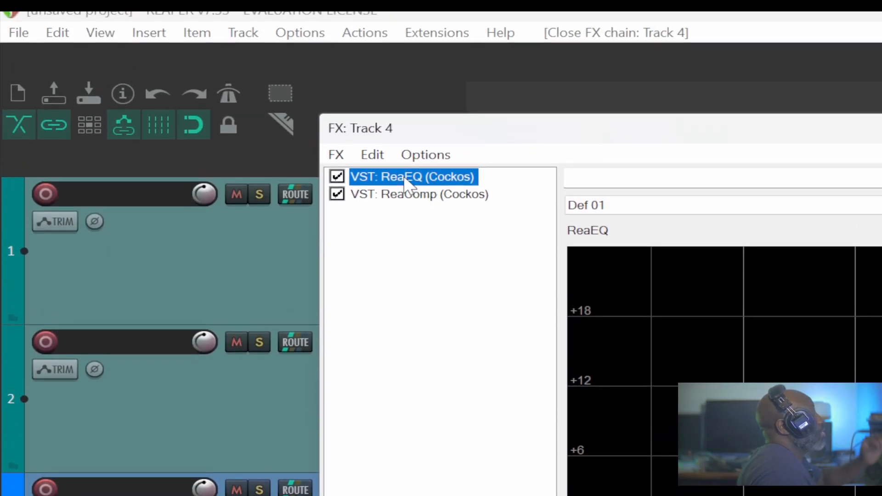
right_click(404, 175)
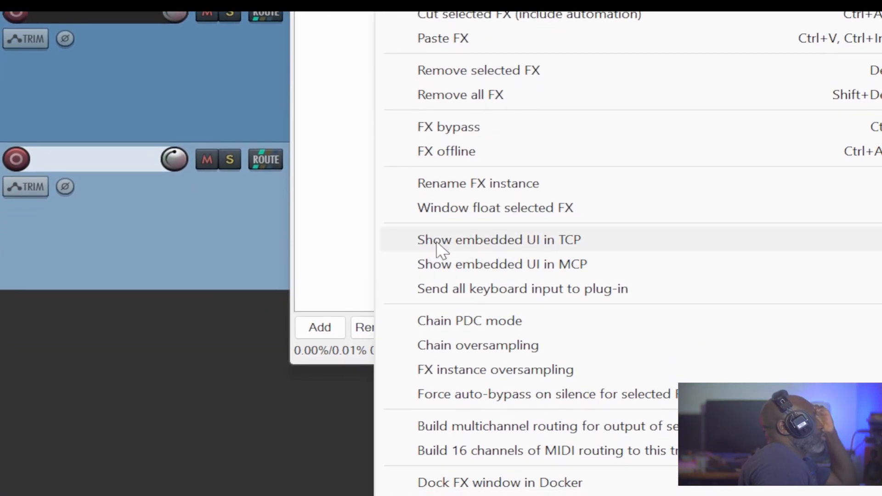
click(572, 240)
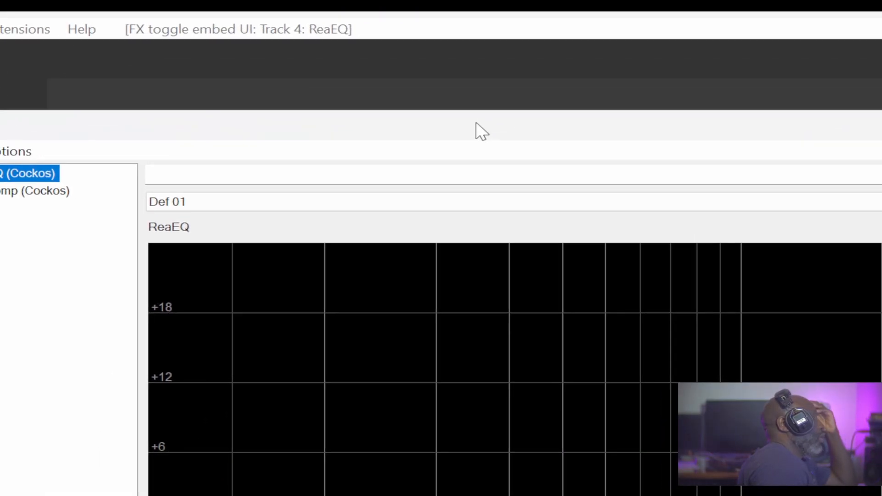
drag(476, 122, 504, 156)
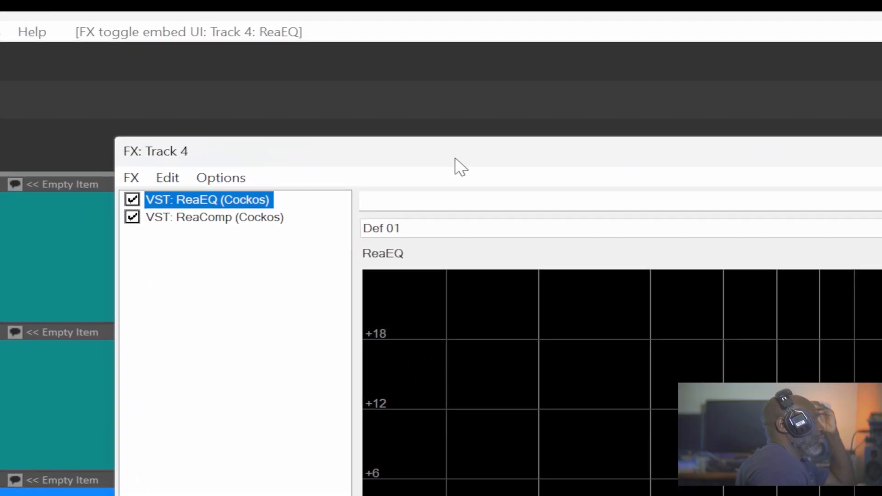
drag(461, 167, 245, 136)
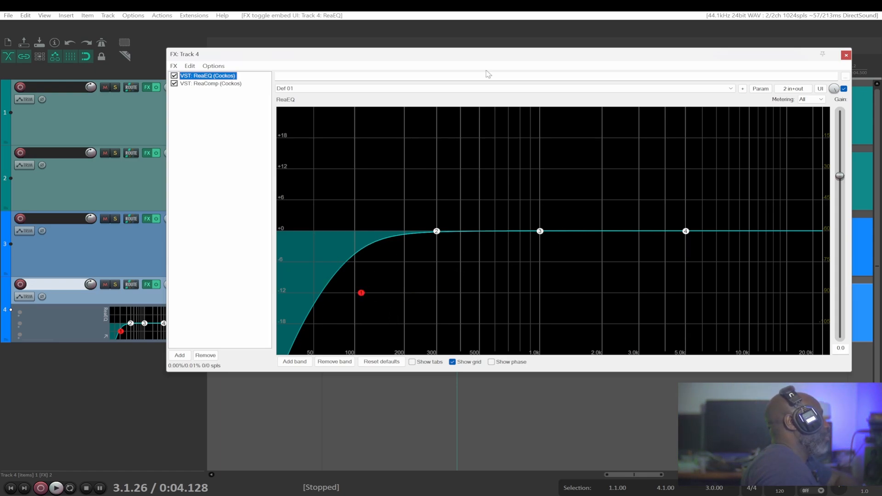
drag(544, 58, 631, 76)
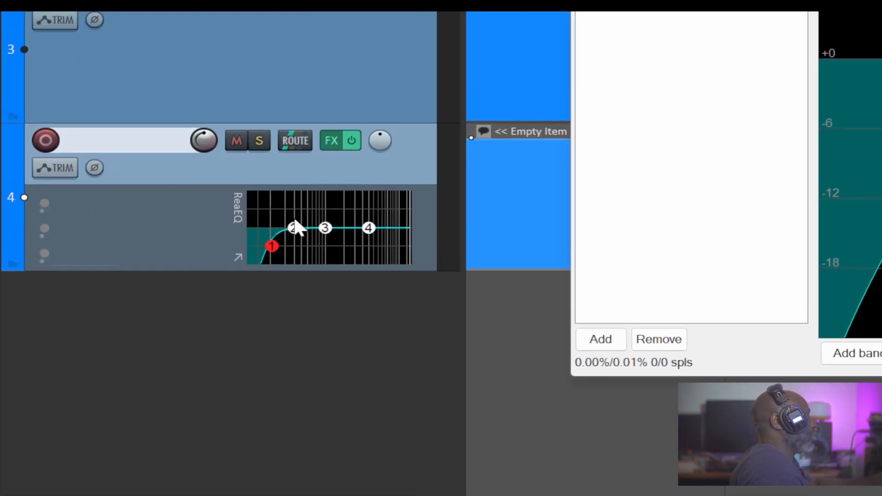
Lower band 2 of ReaEQ slightly below 0 dB in the FX window and shift its frequency higher in track 4's embedded graph
mouse_move(298, 233)
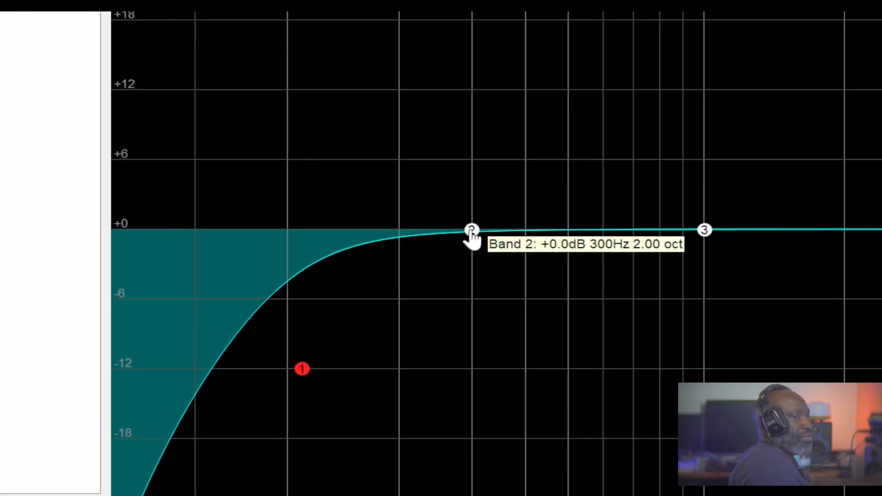
drag(472, 230, 506, 280)
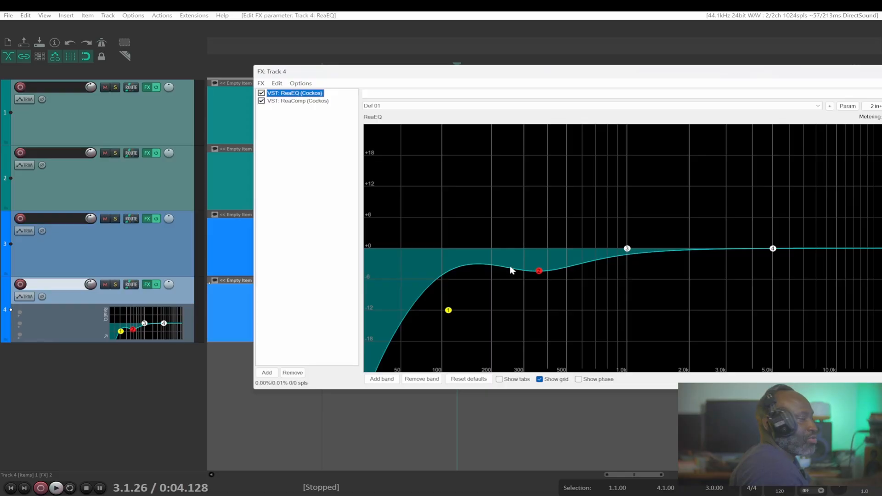
drag(536, 273, 511, 259)
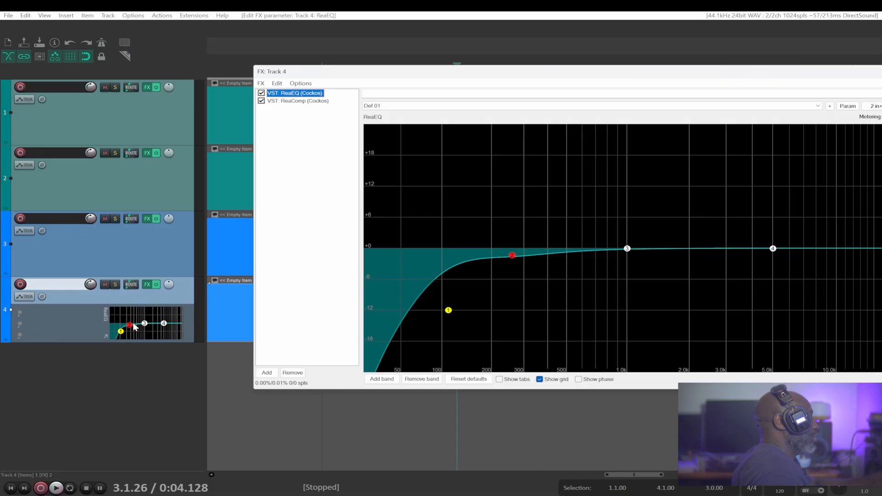
mouse_move(129, 330)
drag(129, 330, 133, 326)
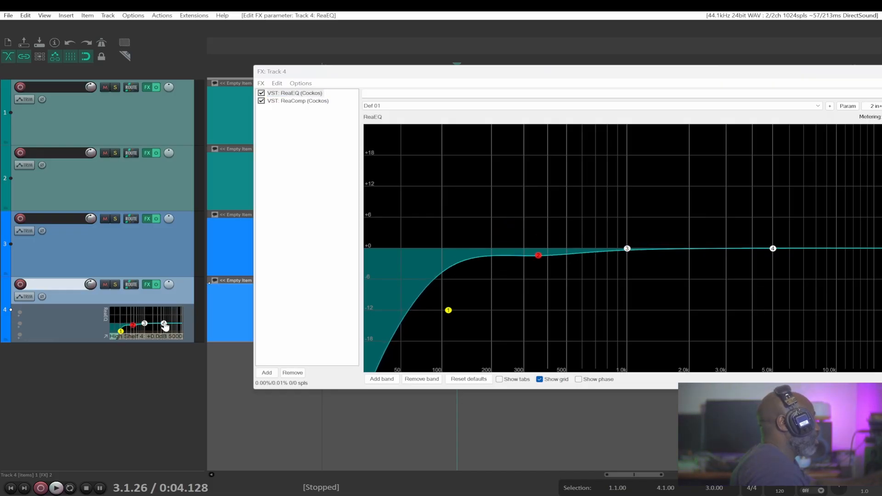
mouse_move(164, 325)
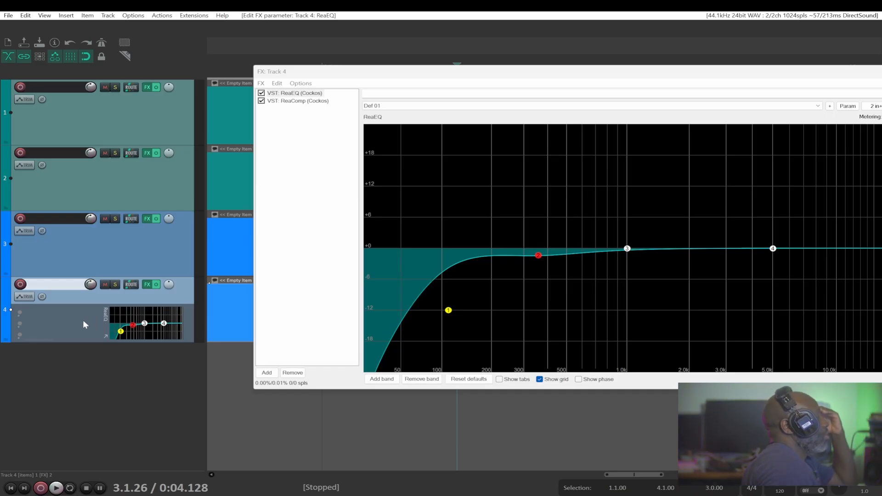
Show ReaComp's embedded UI in the TCP of track 4 and widen the track controls to give both embedded plug-ins more room
click(292, 103)
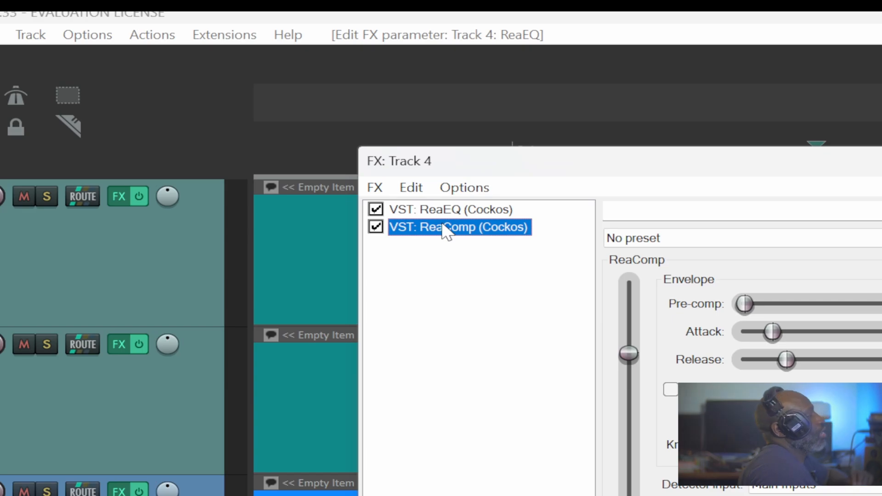
right_click(468, 229)
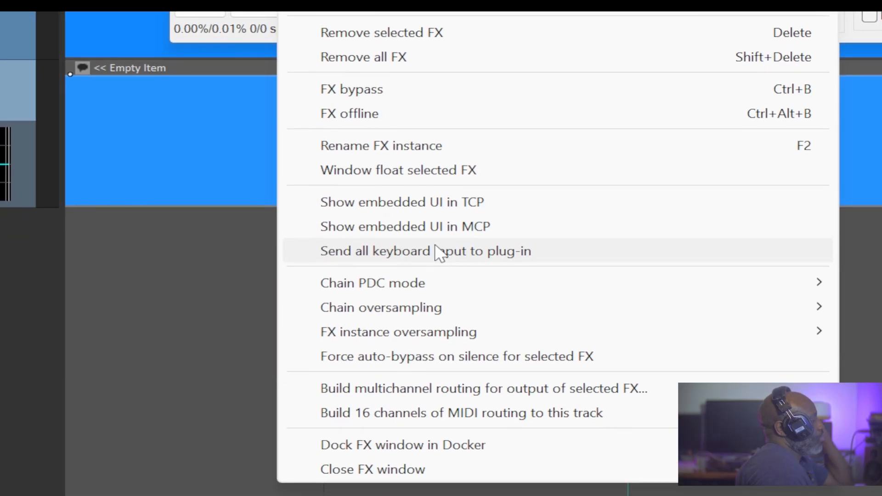
click(414, 202)
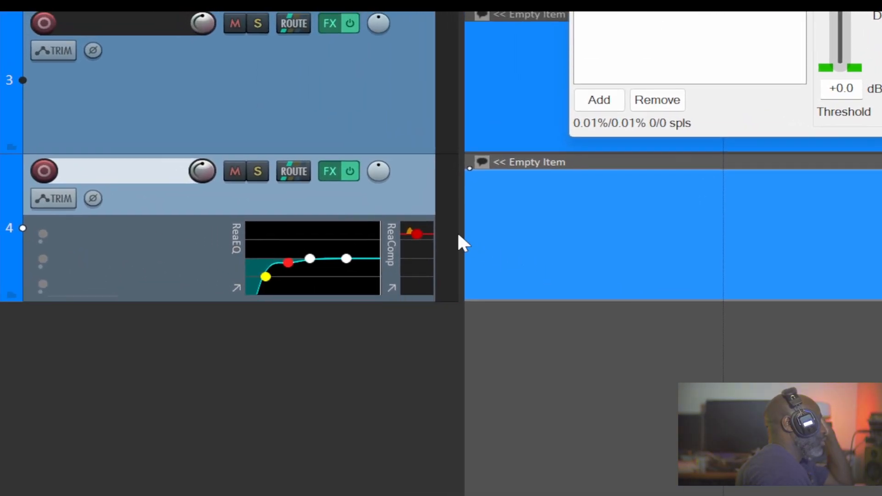
drag(462, 232, 531, 237)
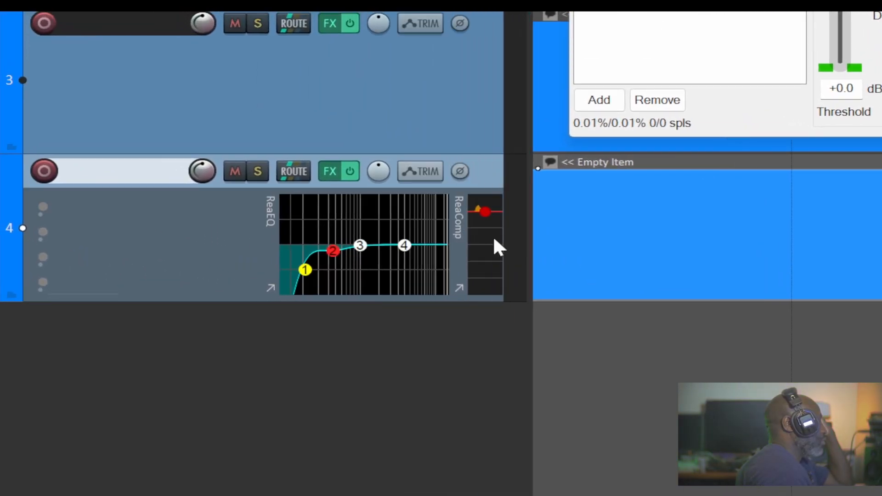
mouse_move(486, 217)
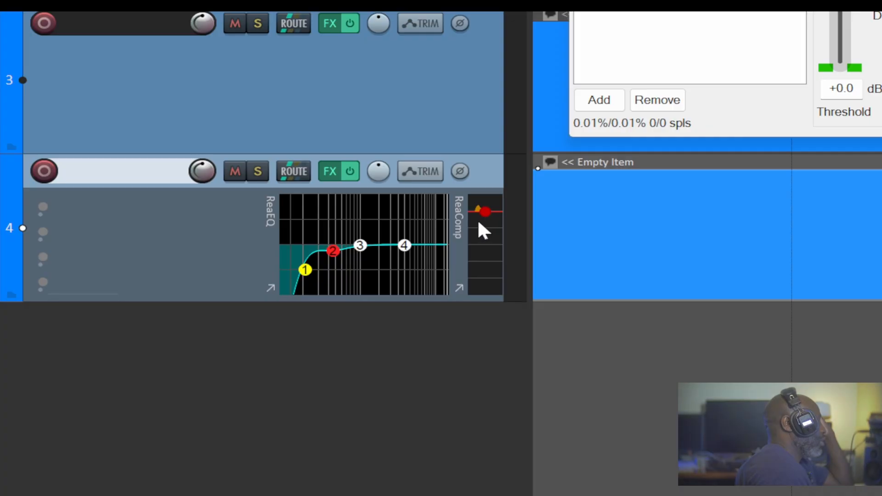
Open ReaComp from its embedded UI on track 4, close the FX window, and select track 2
click(460, 286)
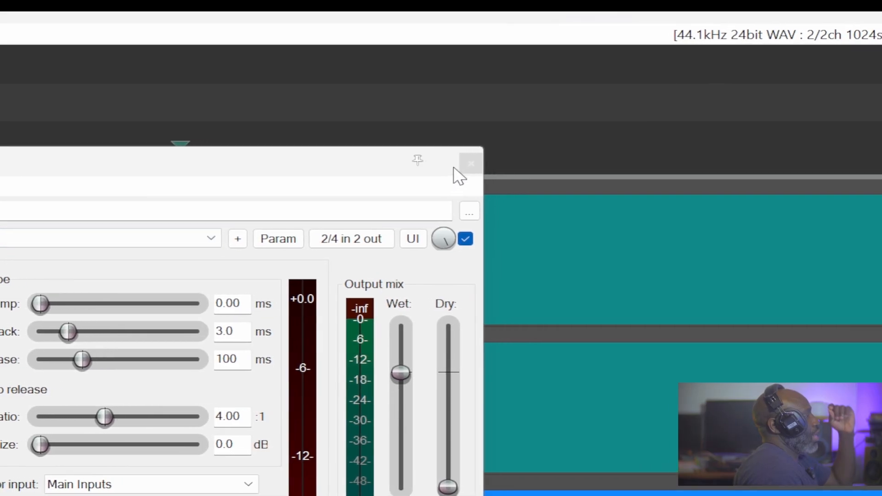
click(459, 166)
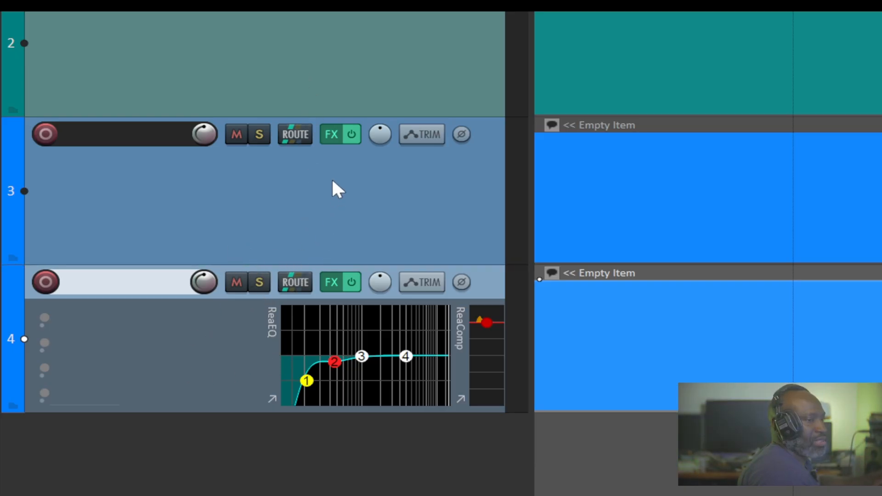
click(308, 181)
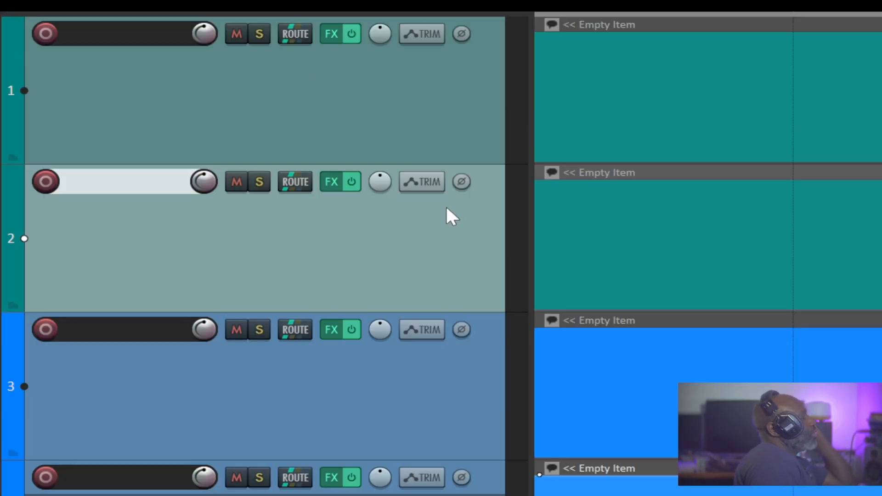
Select track 1 and increase its height by extending its lower edge downward
click(349, 93)
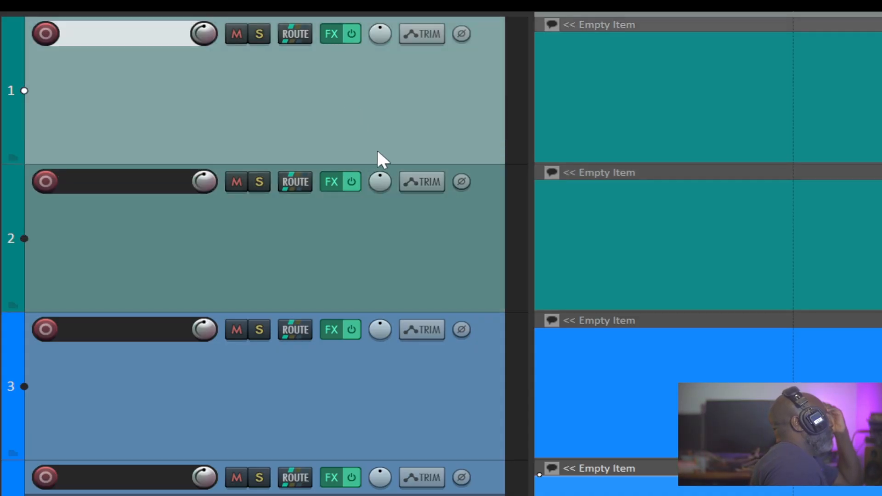
drag(414, 164, 414, 286)
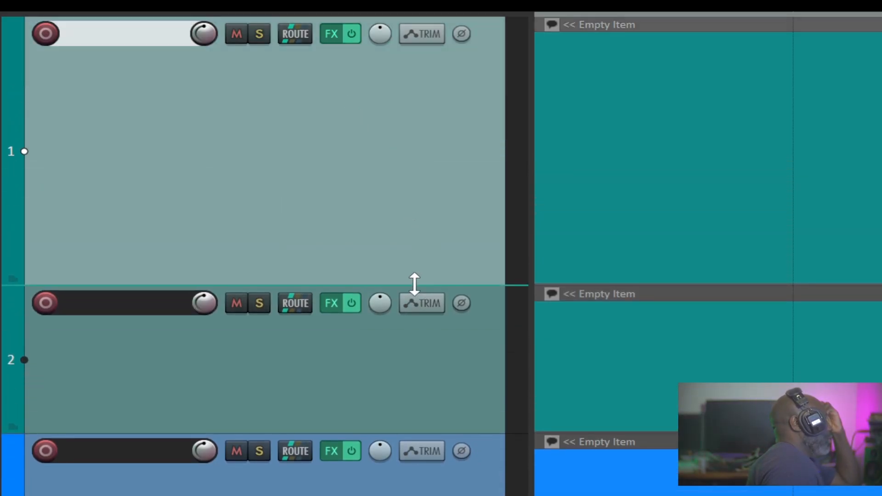
right_click(330, 92)
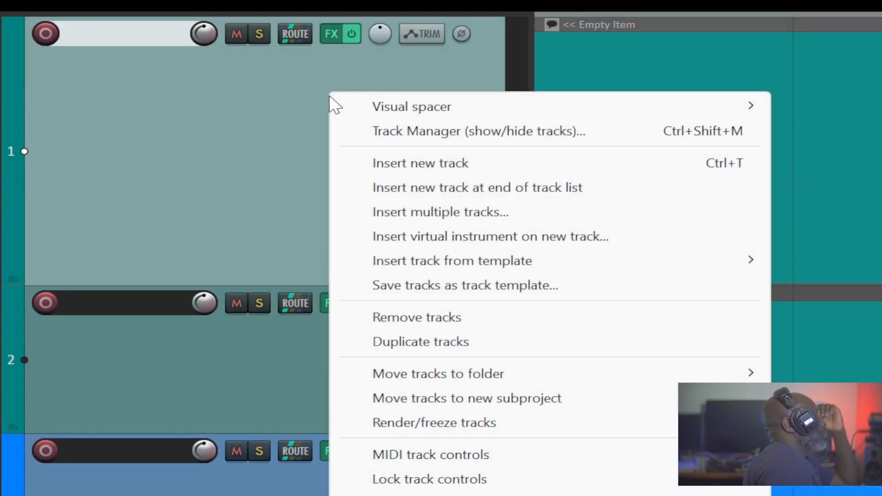
click(207, 311)
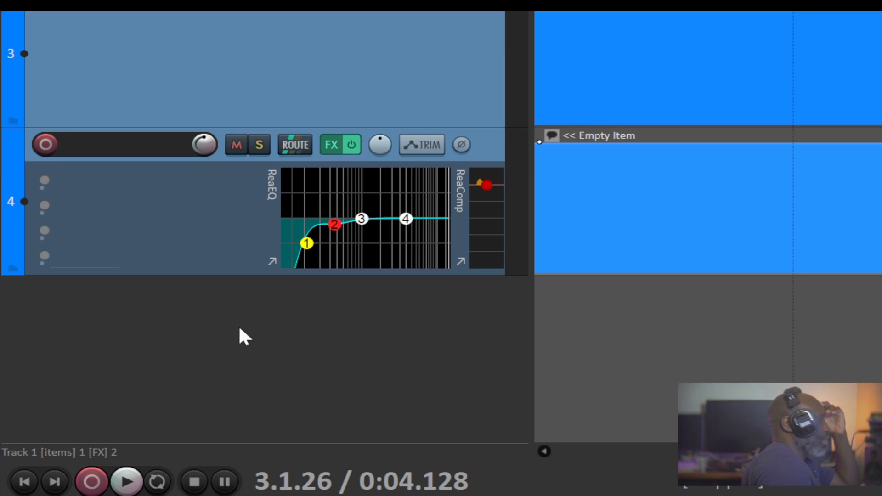
Show the TCP on the right side of arrange, narrow the track controls, and return the TCP to the left side
right_click(202, 311)
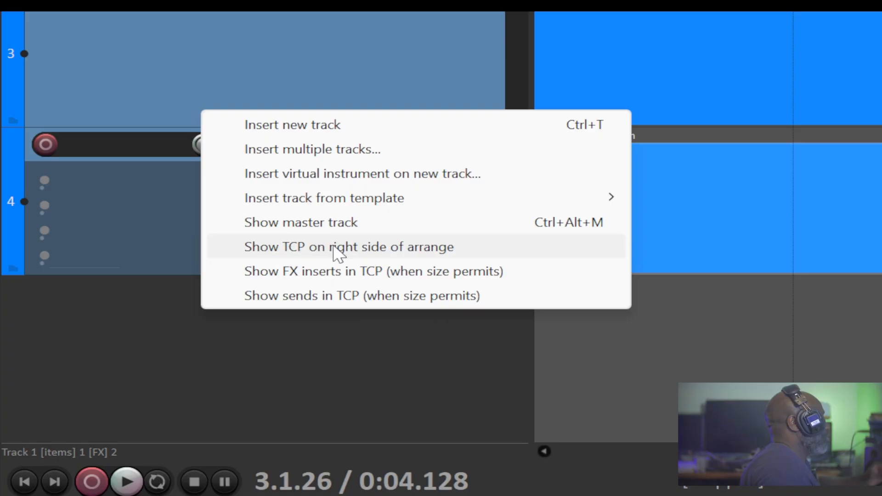
click(408, 248)
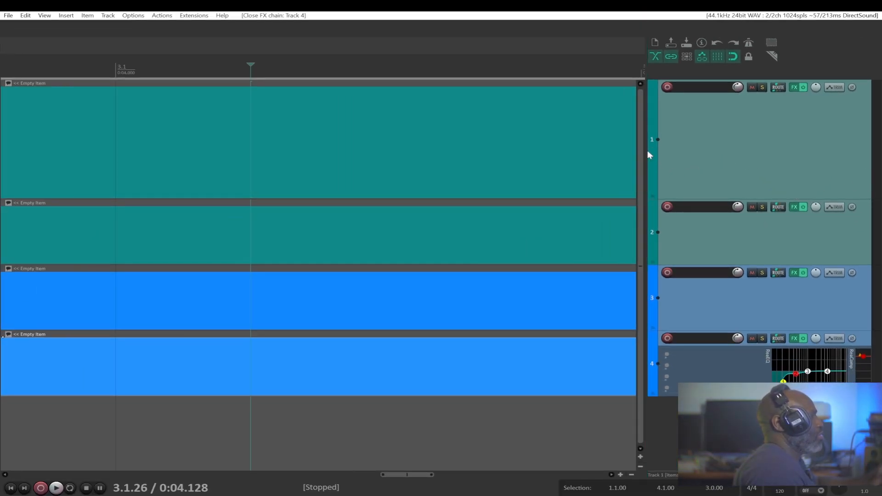
drag(647, 151, 691, 149)
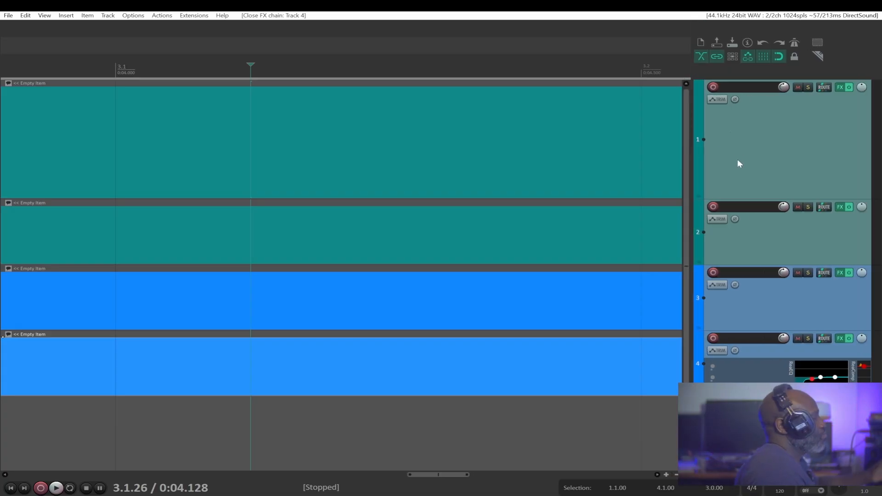
right_click(758, 436)
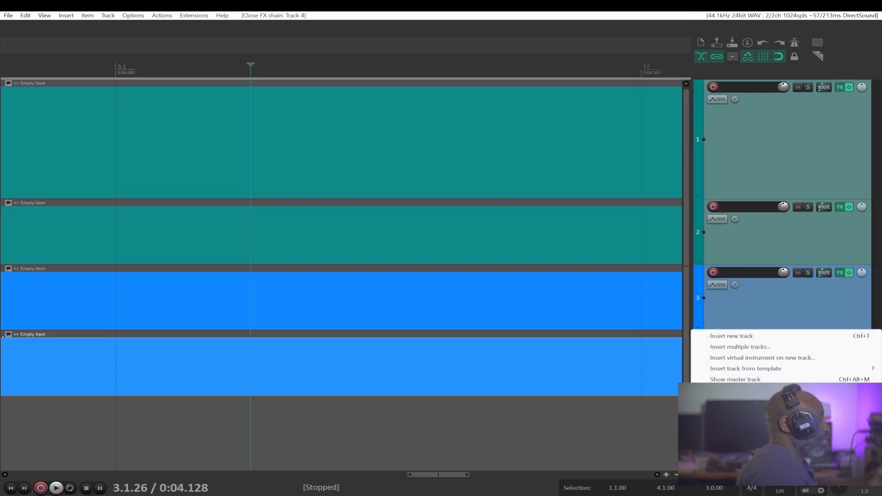
click(753, 390)
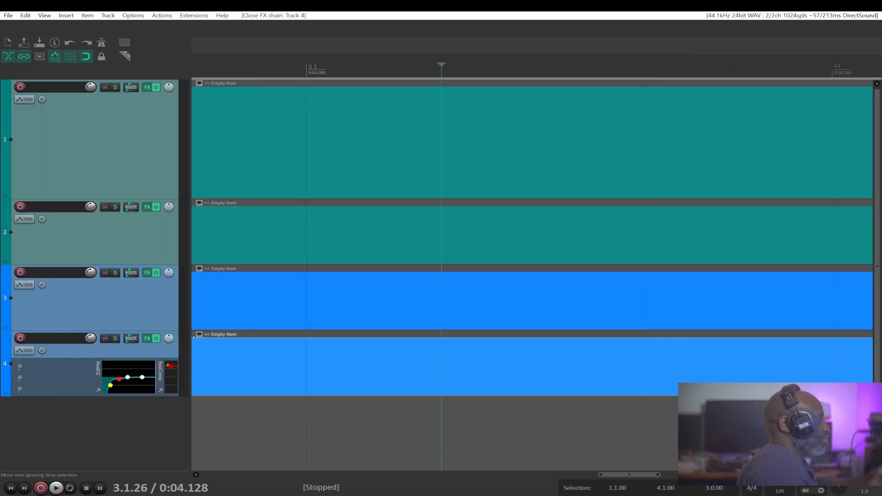
Show FX inserts in the TCP, and open and close Renegate from the inserts of track 3
right_click(127, 426)
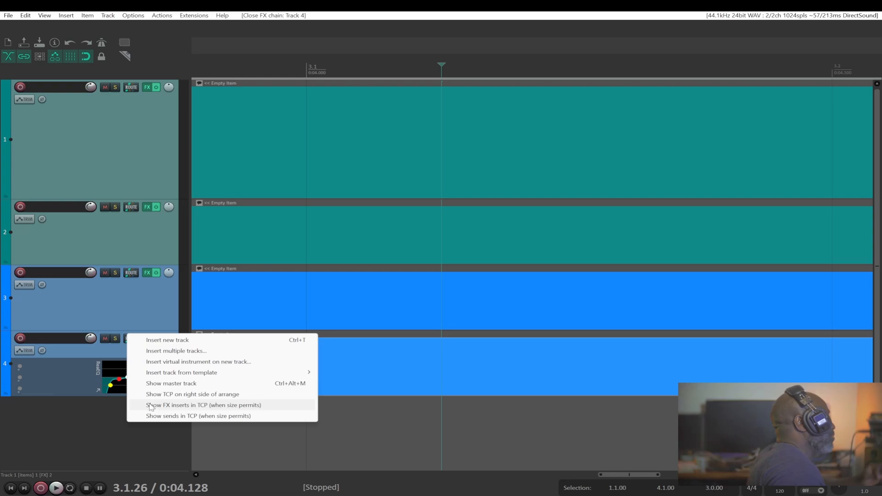
click(206, 405)
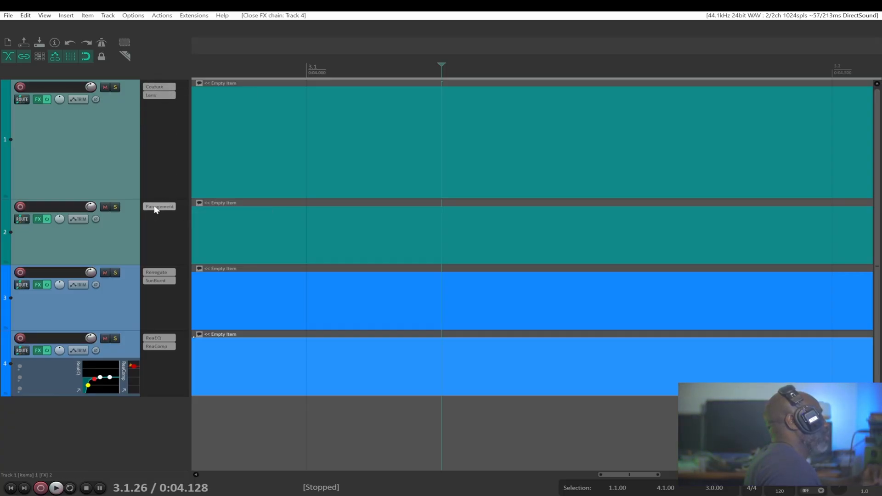
click(154, 273)
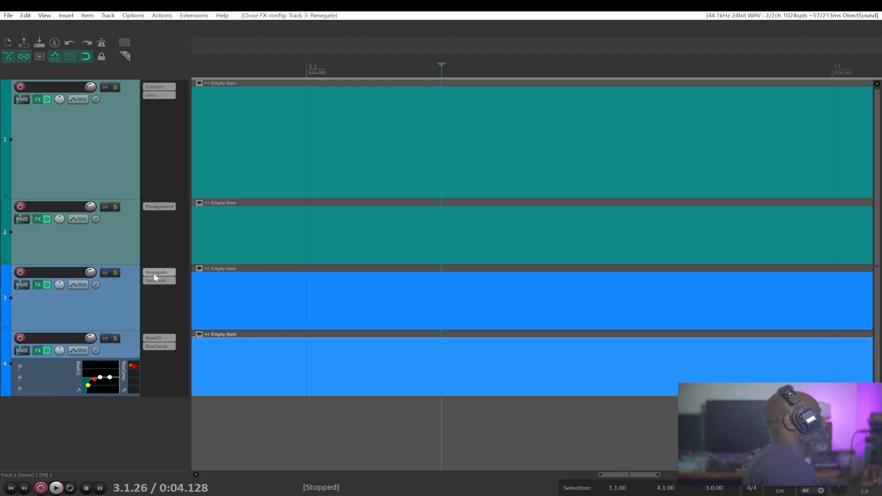
drag(257, 106, 304, 88)
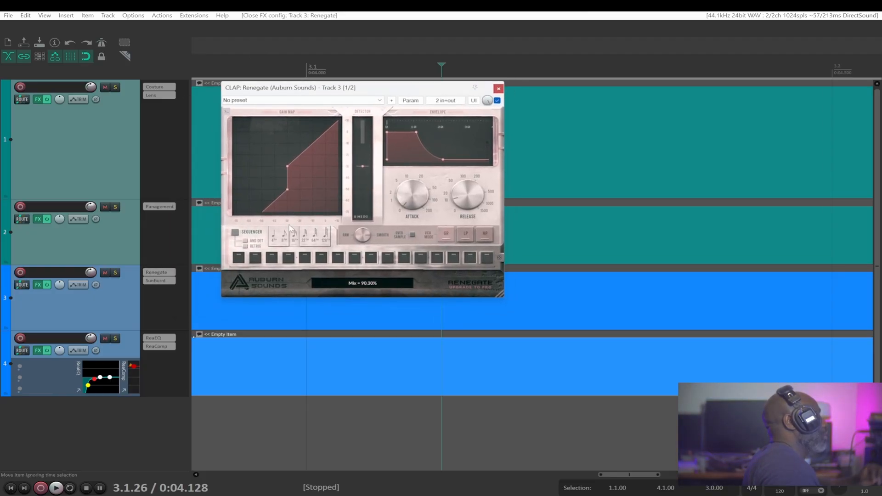
click(163, 272)
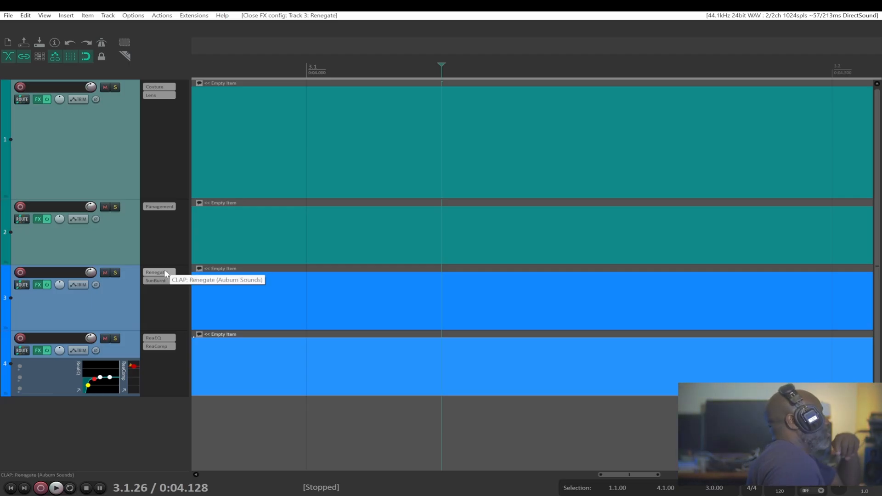
Open Panagement from the inserts of track 2, move its window over the arrange view, and close it
click(159, 206)
drag(132, 23, 401, 112)
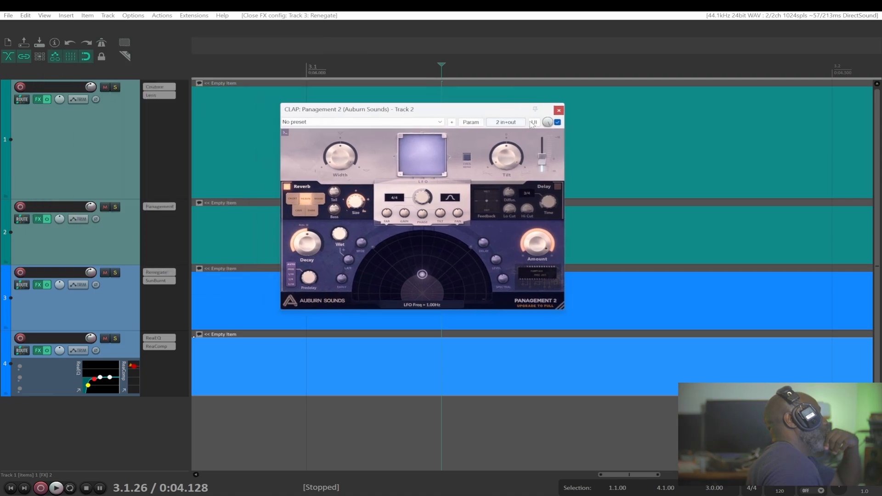
click(559, 112)
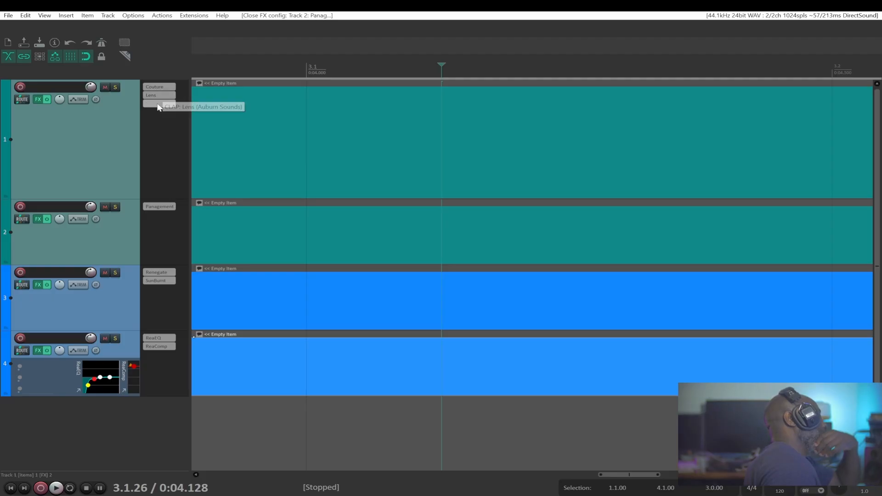
Add ReaVerb to the empty insert slot of track 1 and close the plug-in window
click(124, 132)
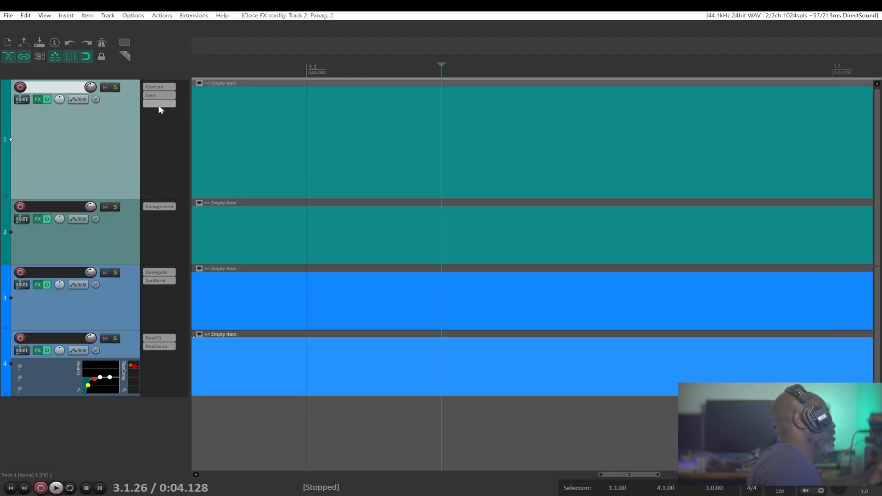
click(159, 110)
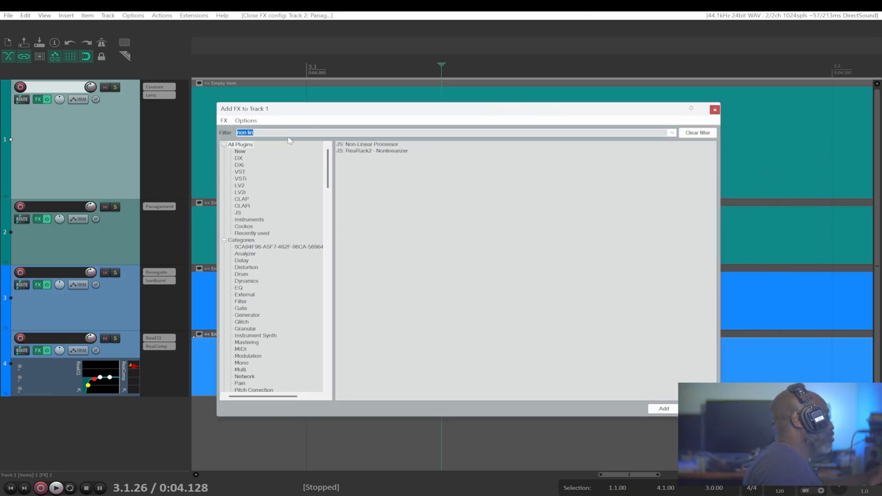
text(reaverb)
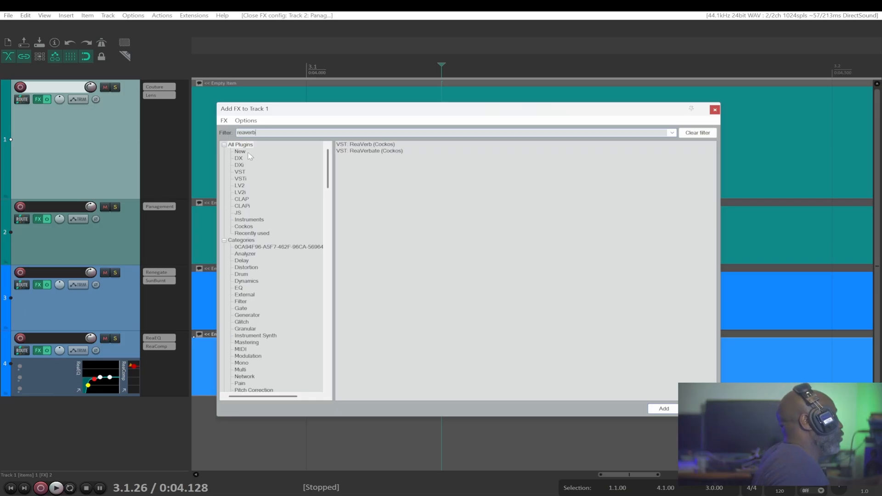
double_click(368, 145)
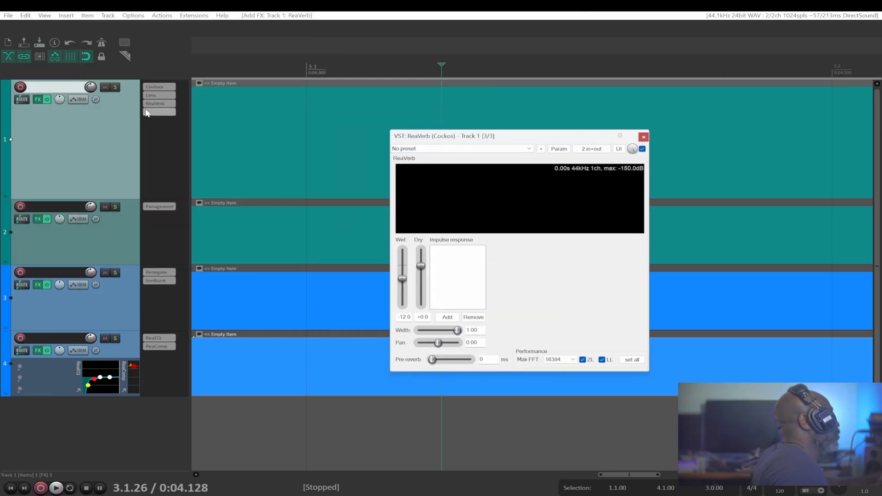
click(645, 138)
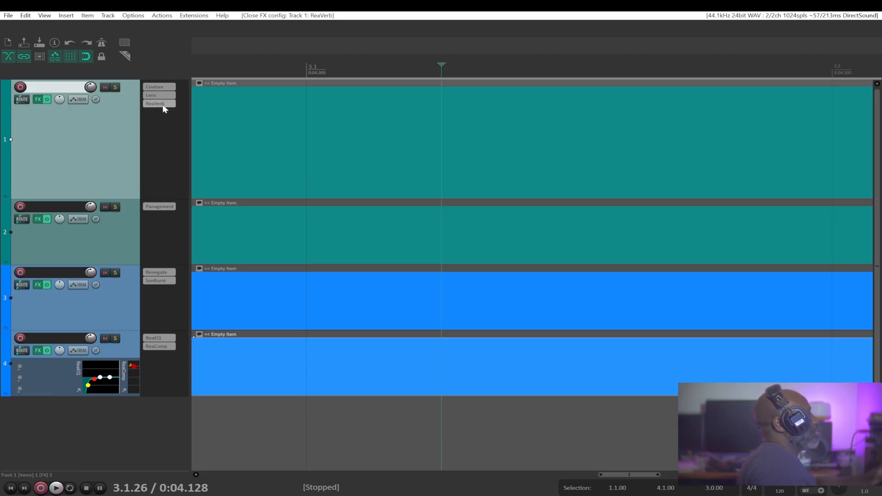
Show sends in the TCP alongside the FX inserts
right_click(60, 424)
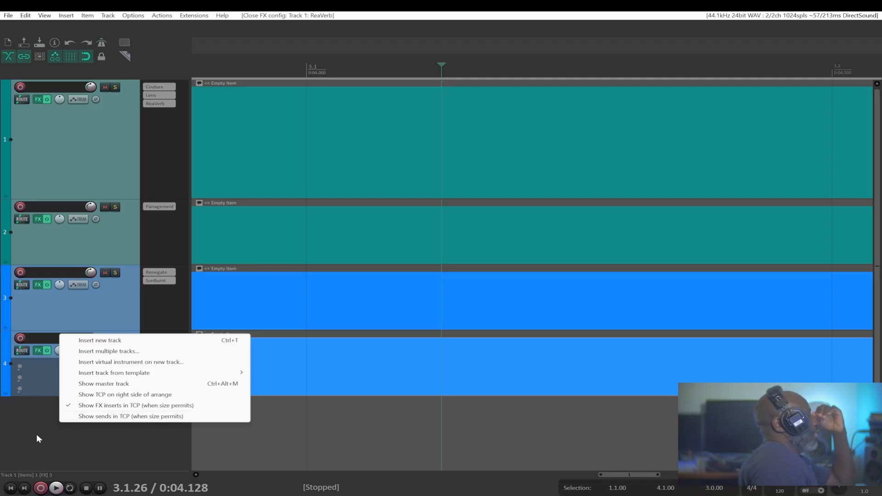
right_click(51, 412)
right_click(50, 412)
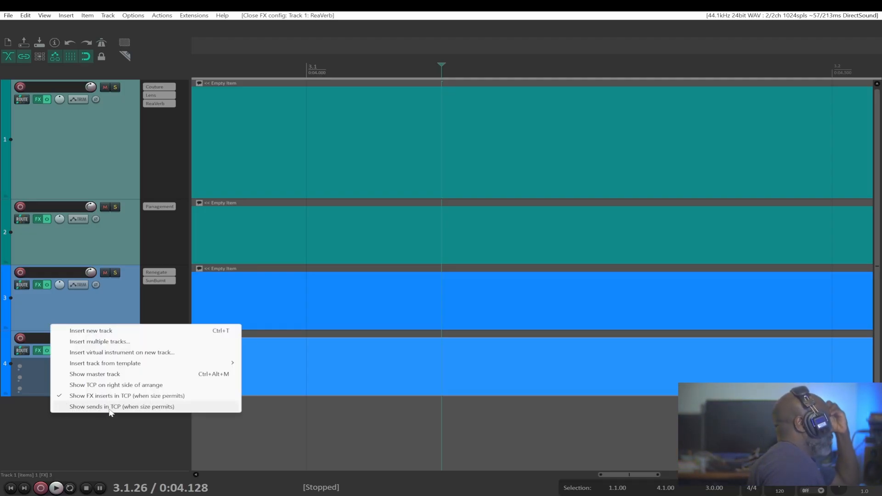
click(62, 407)
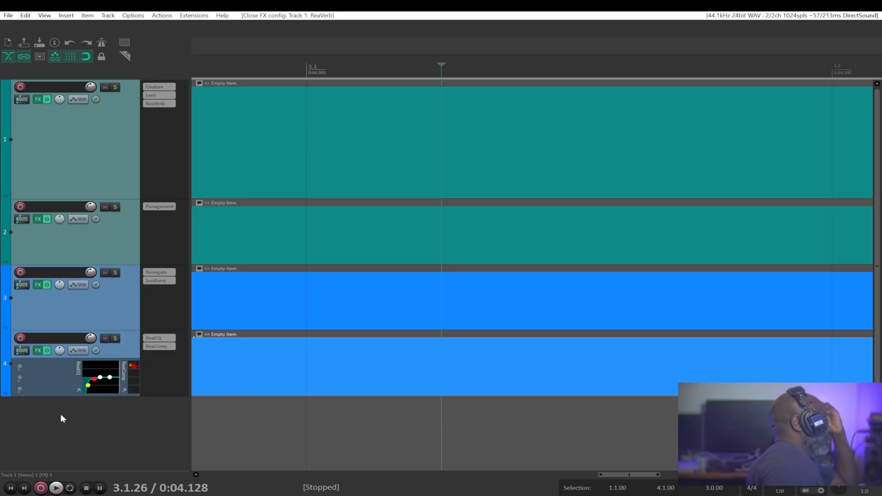
right_click(62, 409)
click(48, 410)
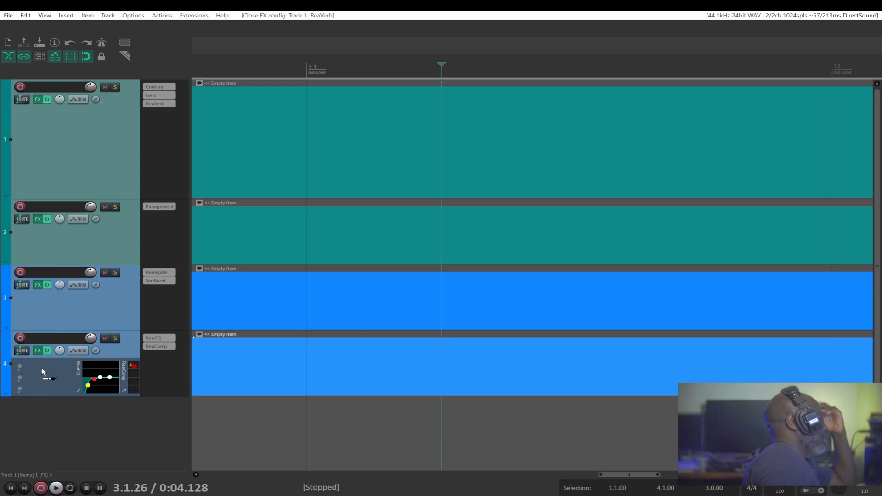
Create a send from track 1 to track 4, close its controls window, and adjust the send level in the TCP
drag(41, 372, 42, 373)
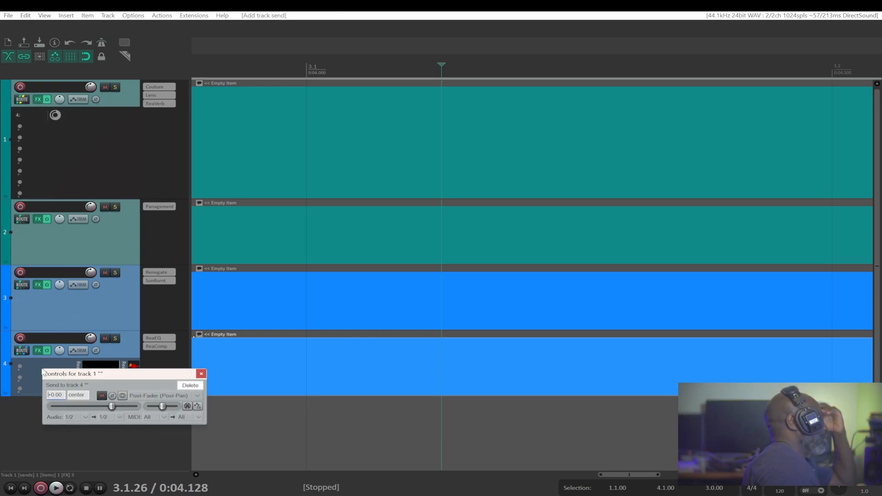
click(202, 374)
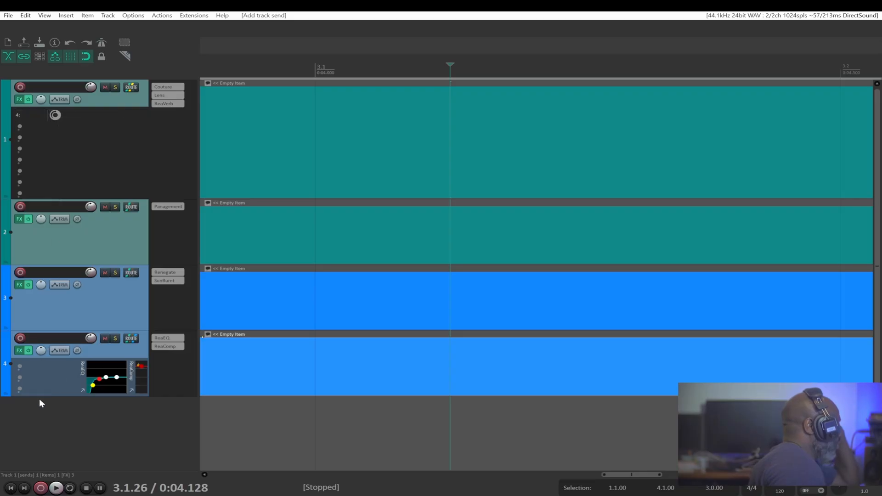
mouse_move(54, 115)
mouse_down()
mouse_move(55, 104)
mouse_move(55, 115)
mouse_up()
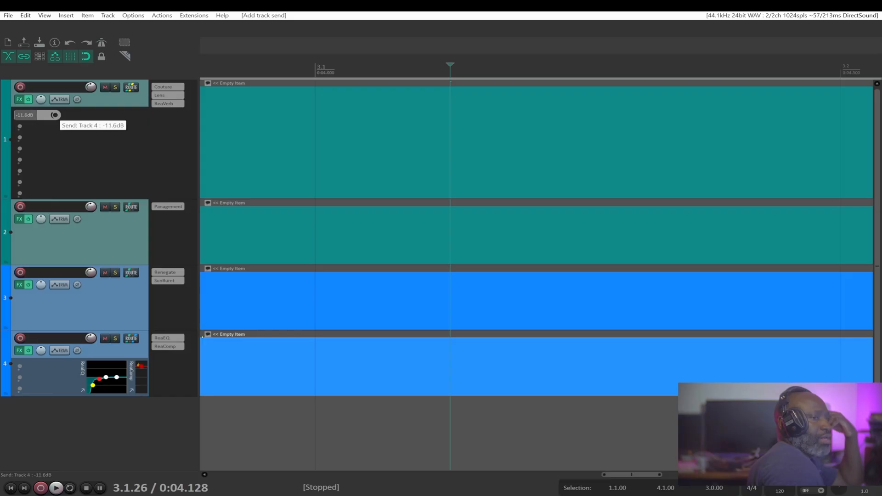
drag(55, 114, 54, 114)
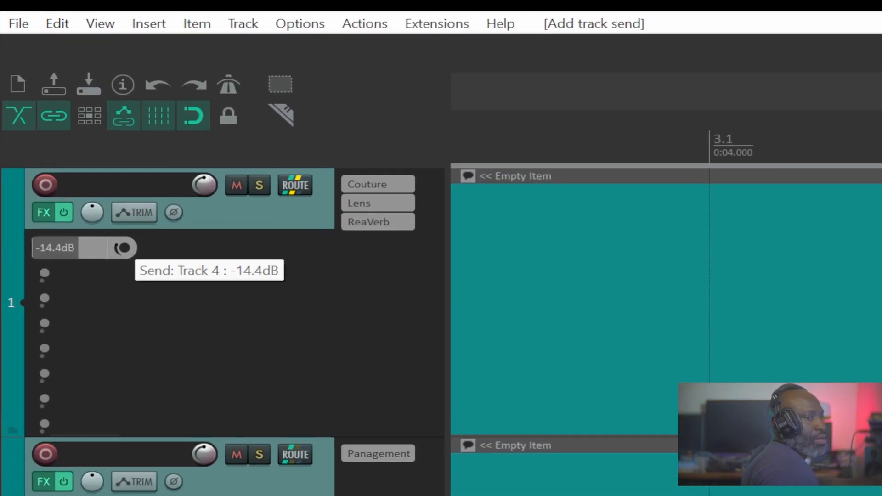
drag(124, 248, 124, 212)
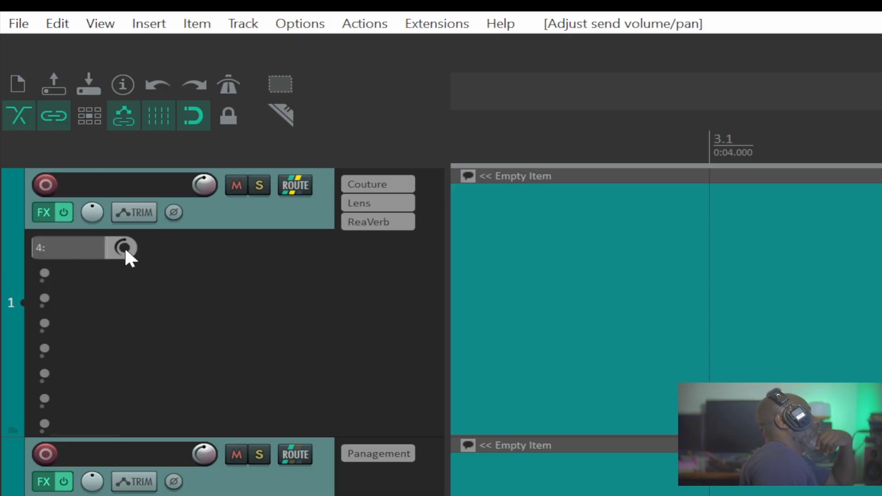
drag(123, 247, 123, 235)
Increase the height of track 4 and widen the track controls to give the inserts and embedded plug-ins more room
right_click(199, 345)
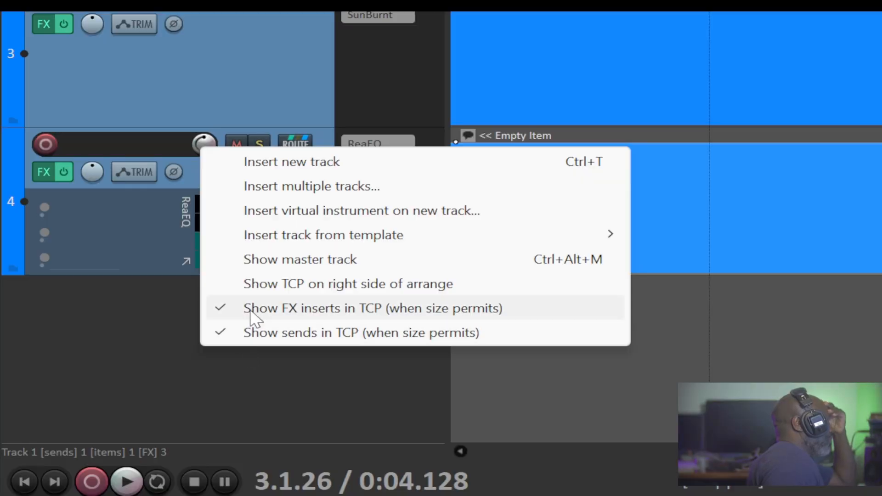
click(229, 263)
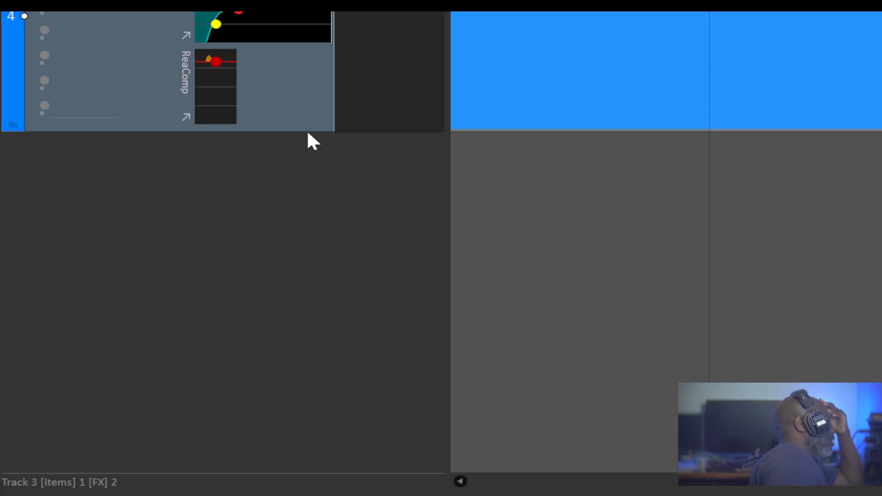
drag(307, 130, 322, 188)
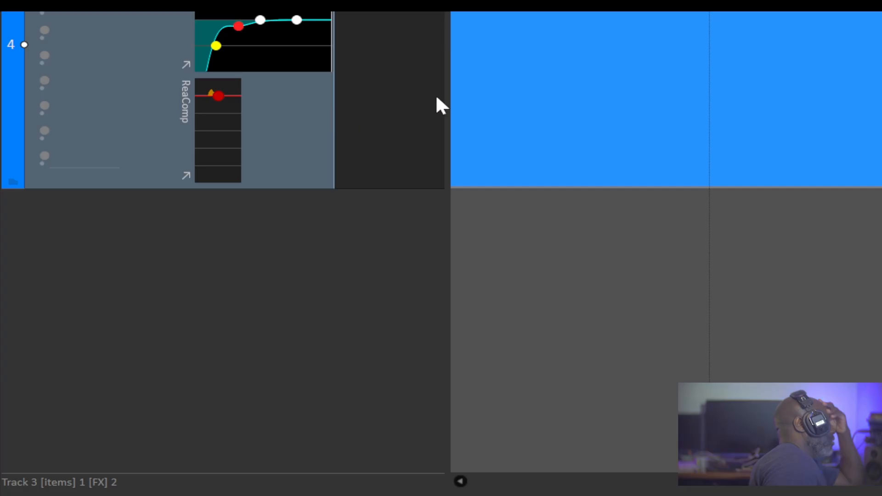
drag(443, 95, 542, 129)
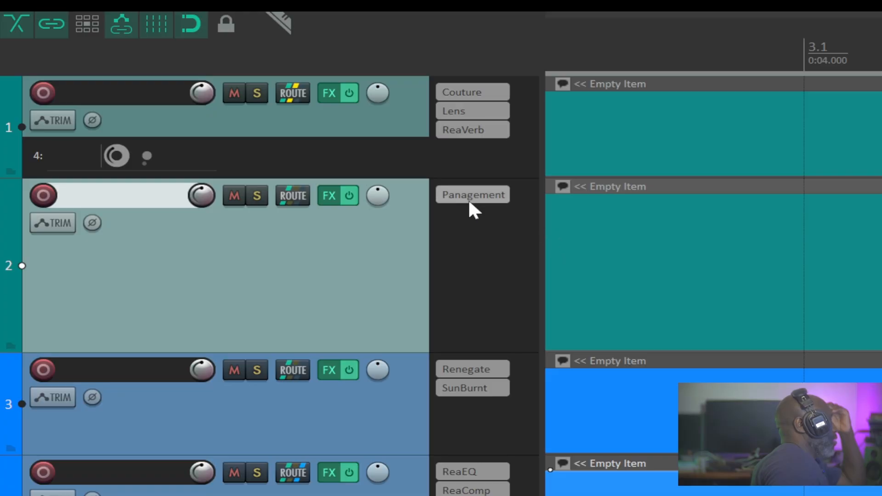
Show Panagement's Stereo Width parameter in track 2's track controls by touching Width in the plug-in, and close the plug-in window
click(456, 193)
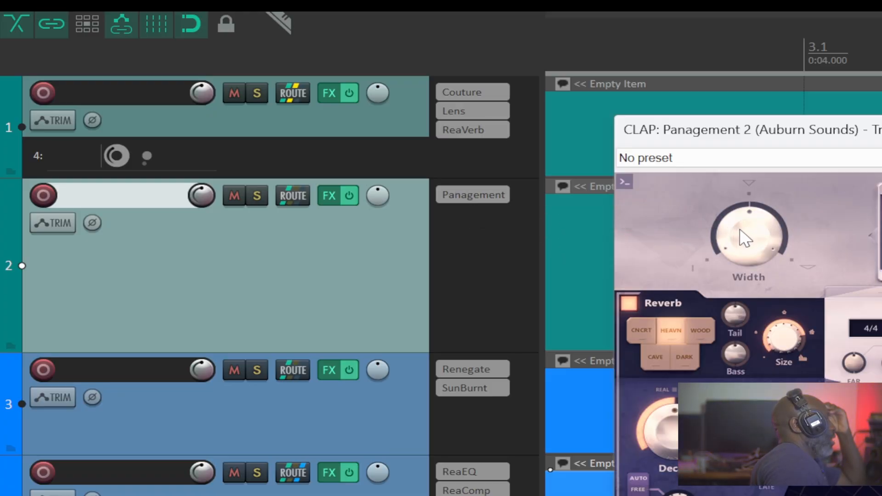
drag(743, 236, 746, 236)
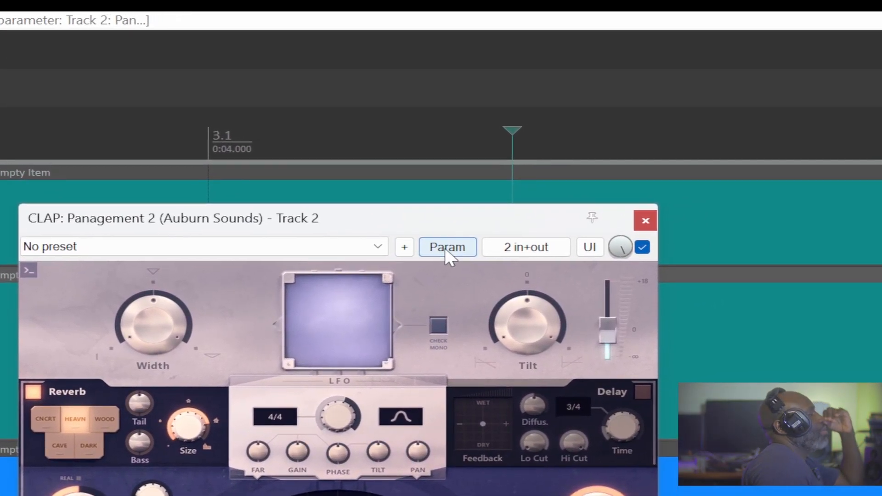
click(445, 247)
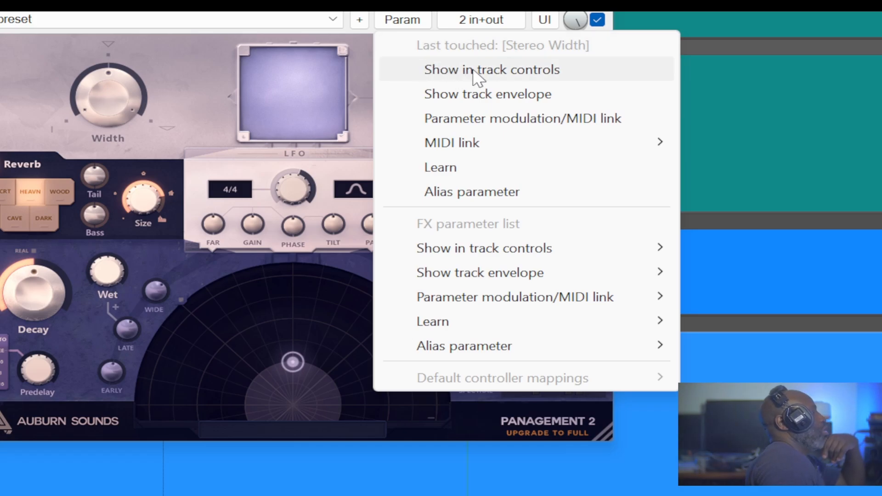
click(500, 76)
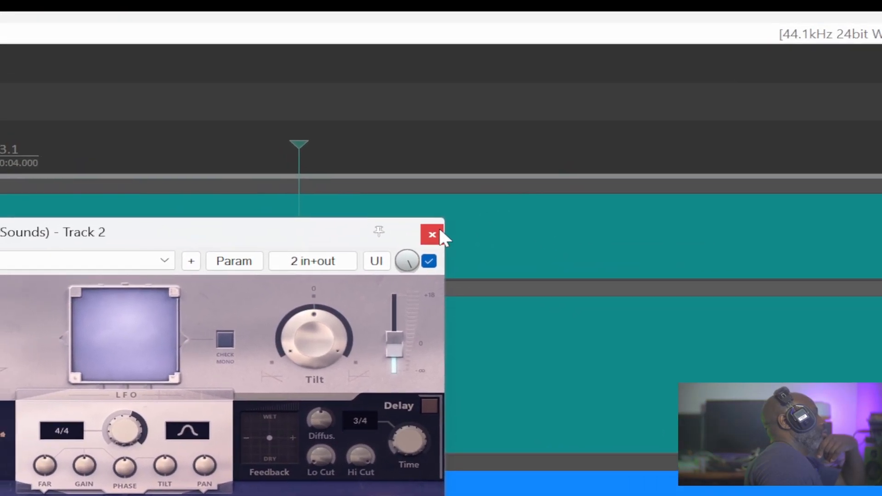
click(403, 222)
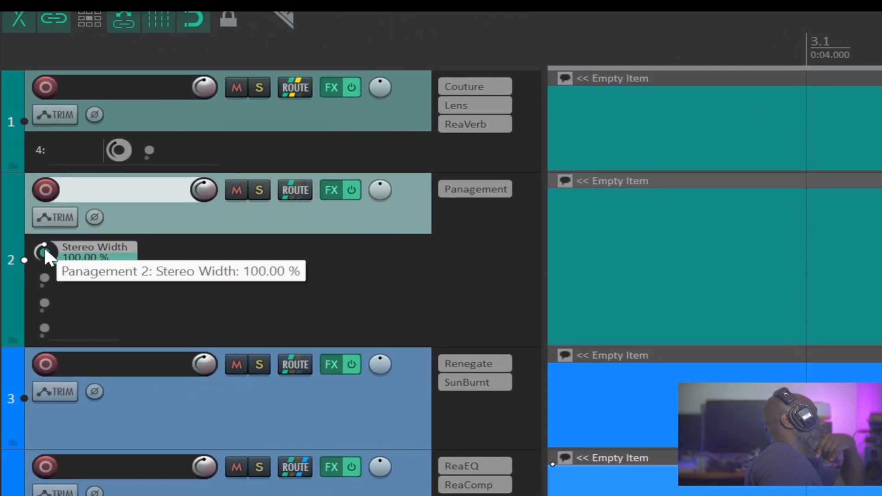
Adjust Stereo Width from its track 2 knob to 79.03 % with the Panagement window open beside it, and close the window
drag(42, 250, 43, 248)
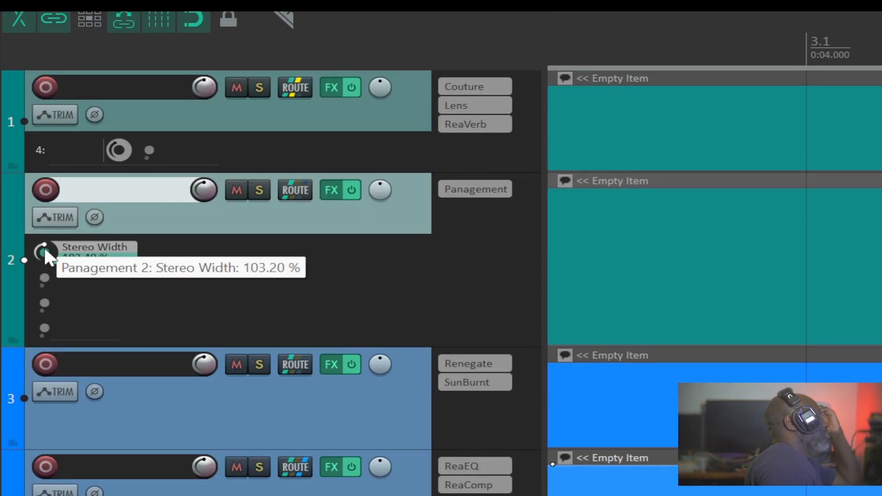
click(489, 190)
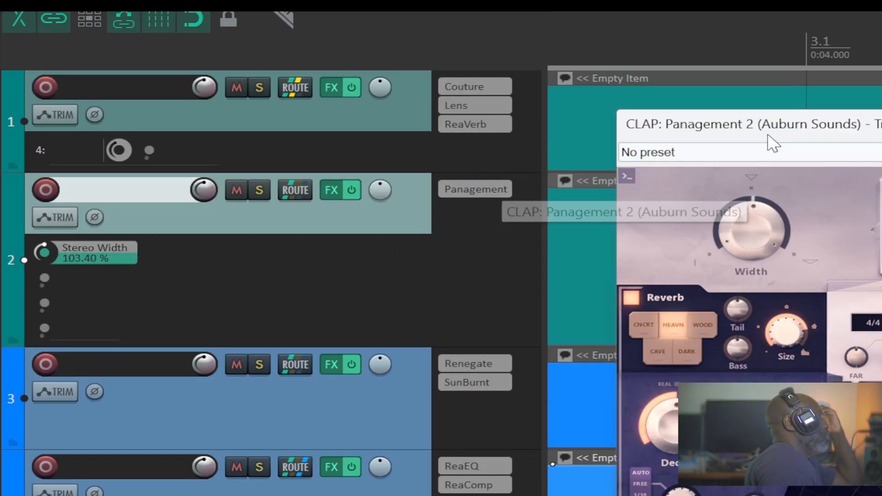
drag(770, 141, 307, 189)
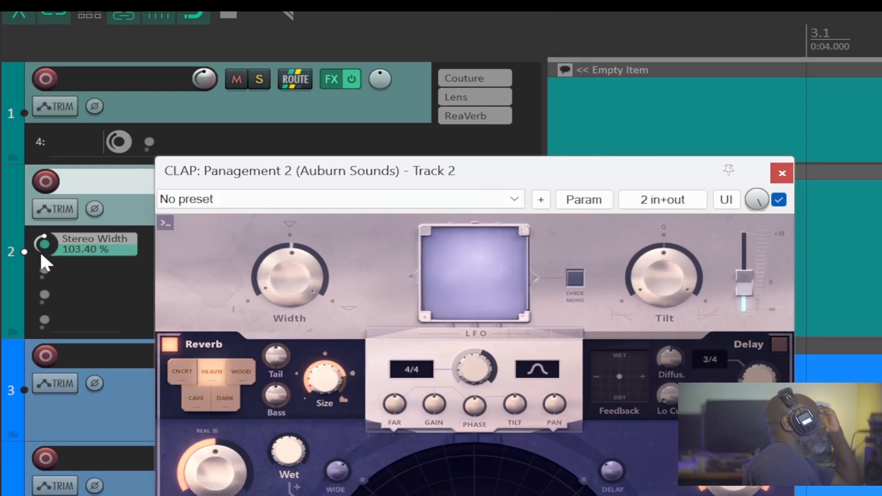
mouse_move(44, 251)
drag(42, 247, 51, 263)
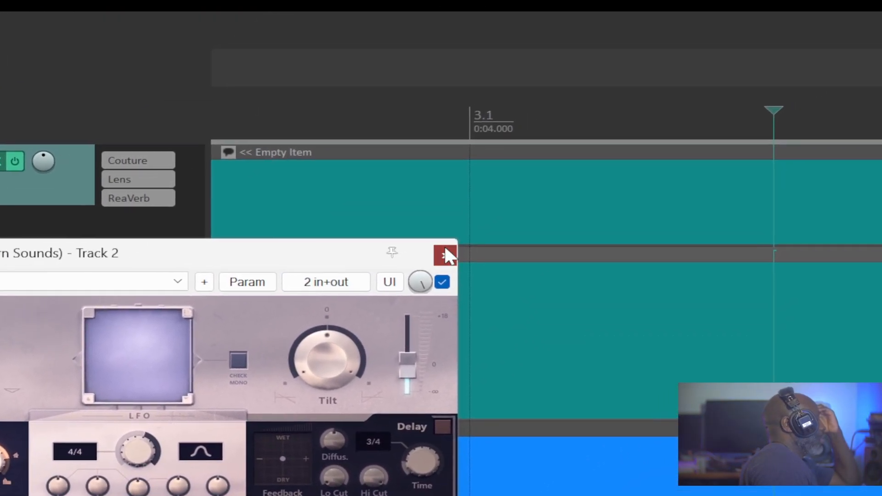
click(446, 250)
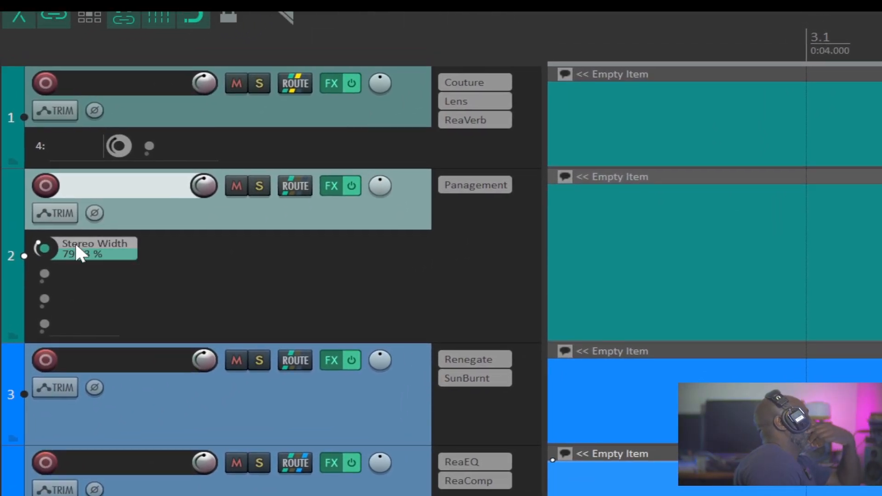
Show the automation envelope of track 2's Stereo Width parameter and undo it
right_click(77, 250)
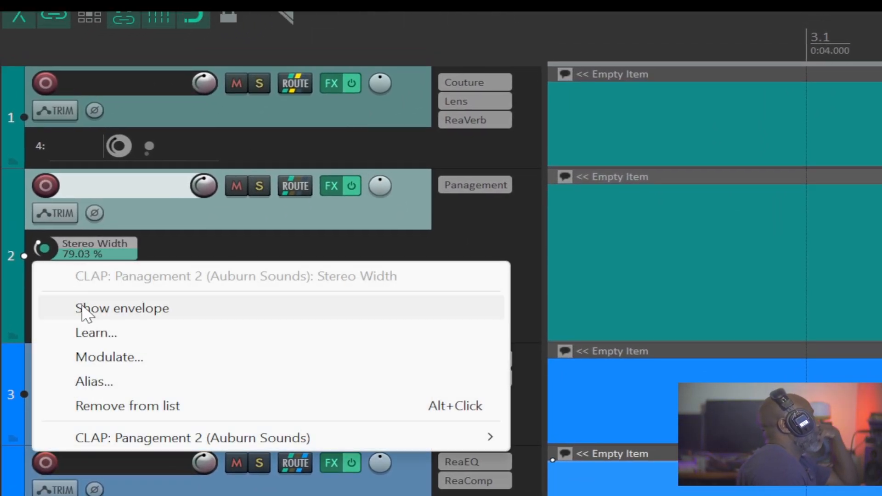
click(83, 314)
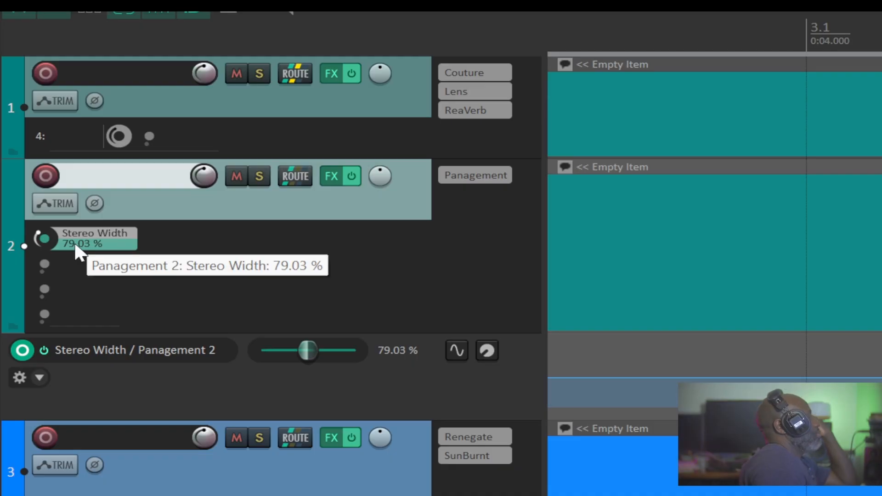
key(ctrl+z)
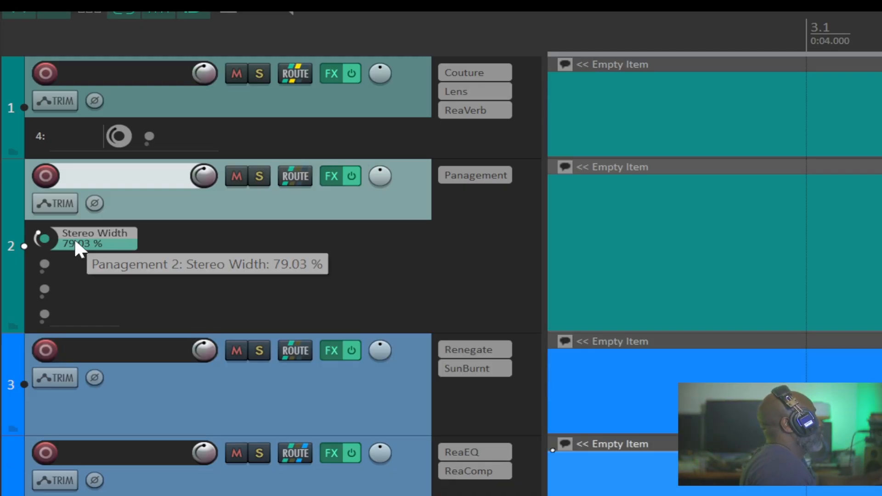
Open the parameter modulation settings for Stereo Width, move the window clear of the track controls, and close it
right_click(76, 244)
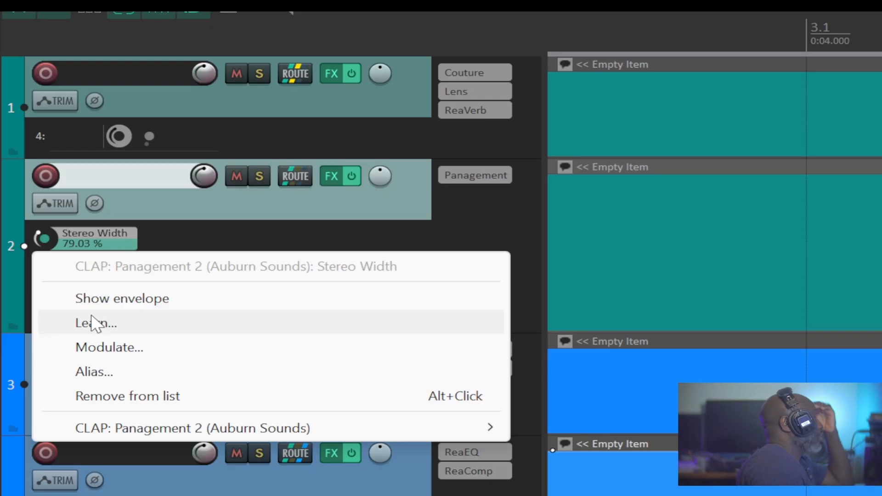
click(94, 348)
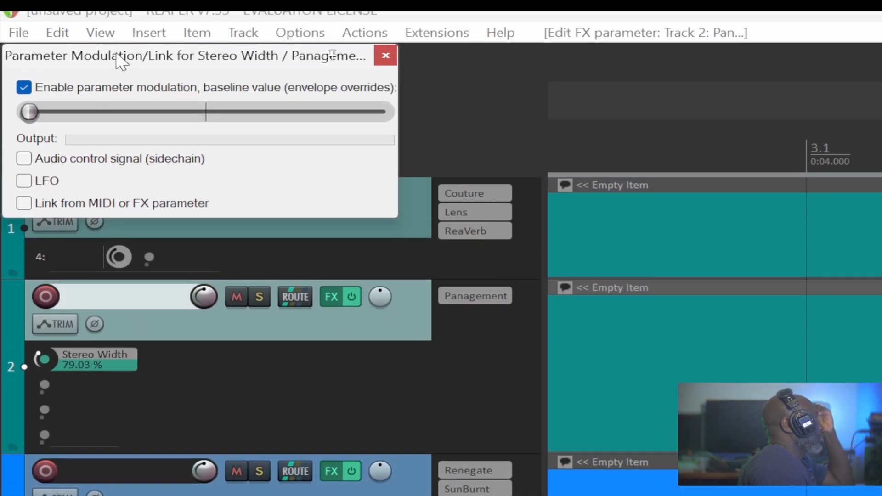
drag(118, 58, 543, 246)
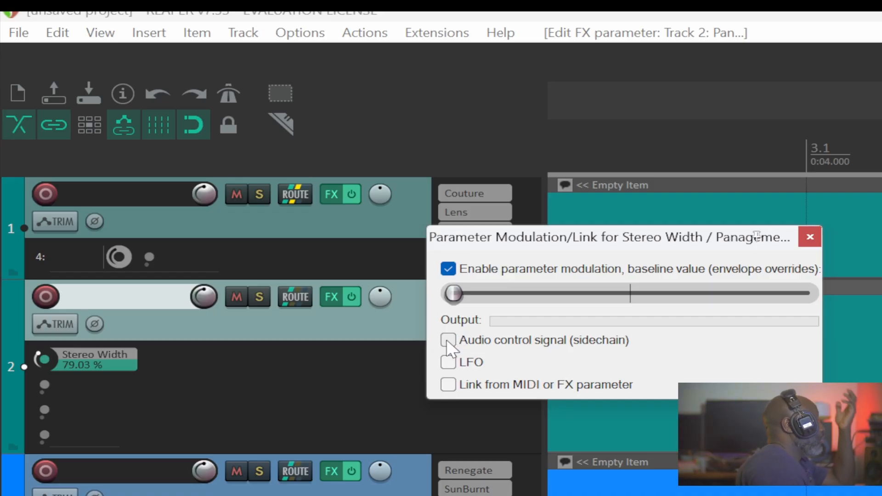
click(811, 237)
Give track 2's Stereo Width parameter the alias "stw"
right_click(89, 357)
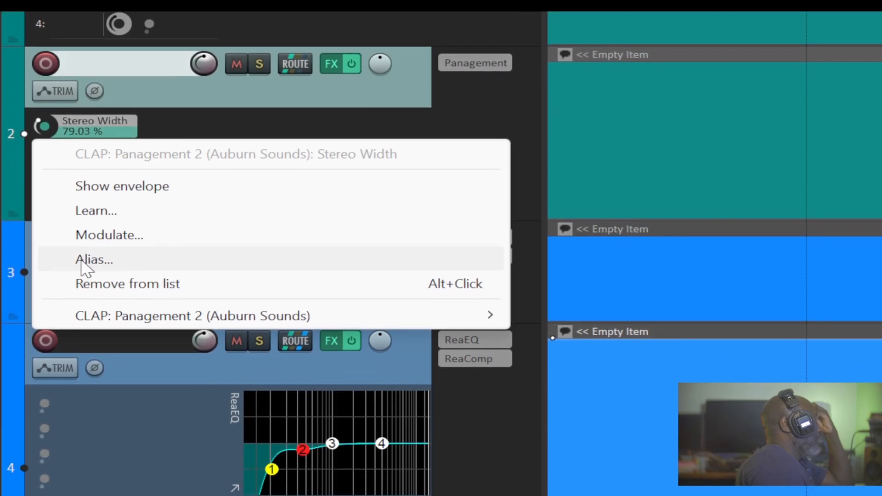
click(87, 252)
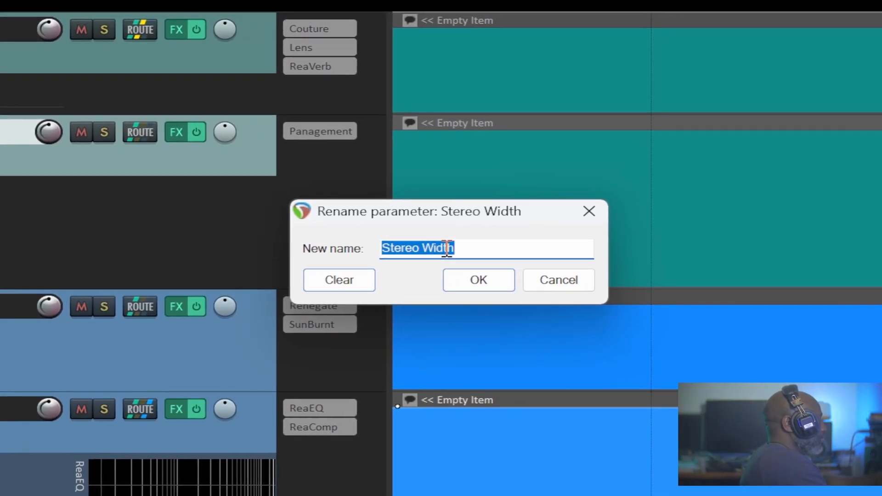
text(stw)
key(Return)
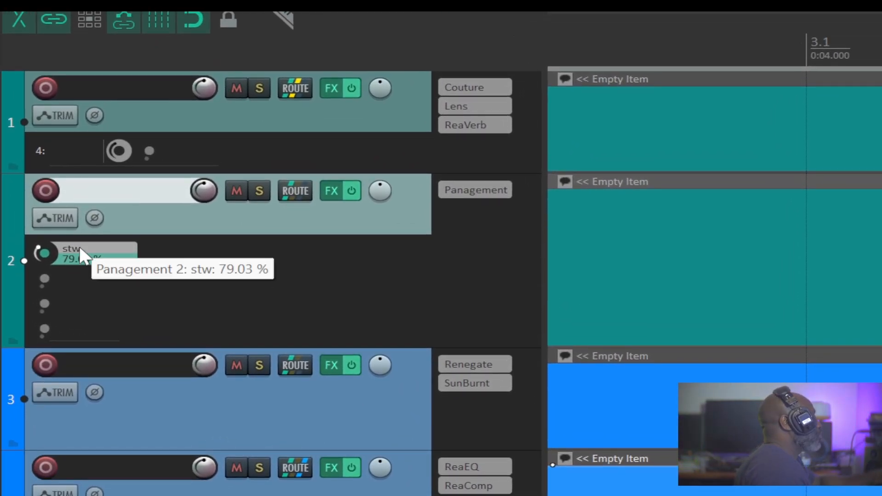
Open the Panagement window from the stw parameter control on track 2, move it aside, and close it
click(80, 255)
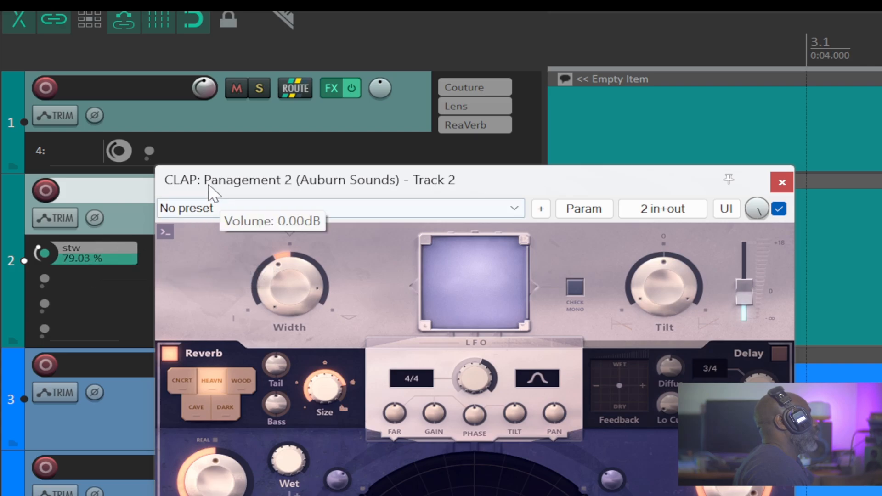
drag(211, 179, 312, 423)
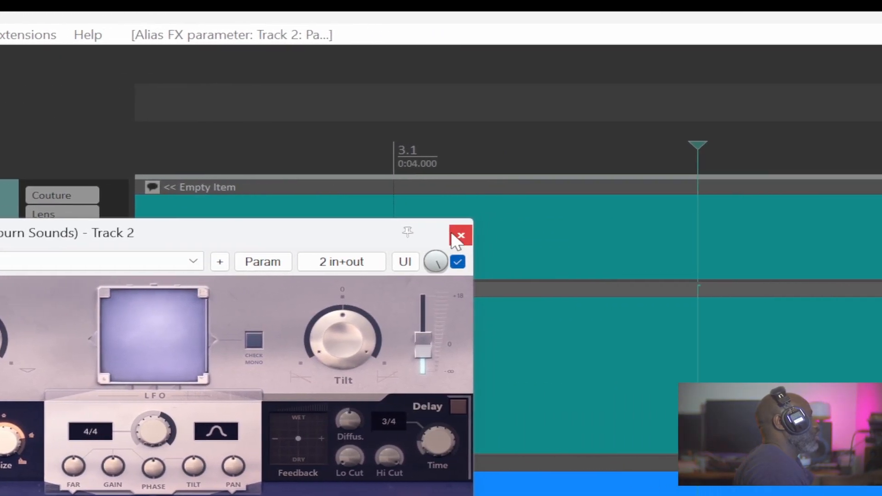
click(873, 234)
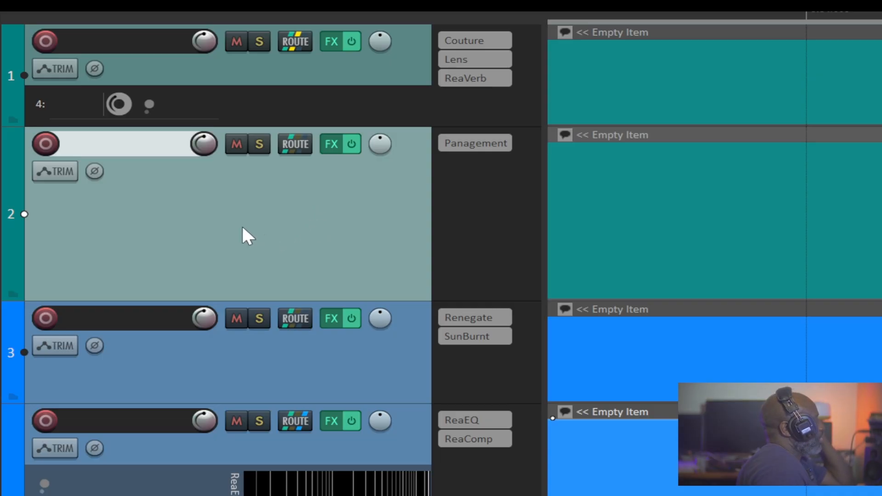
Lock the track height and the track controls of track 2
key(Down)
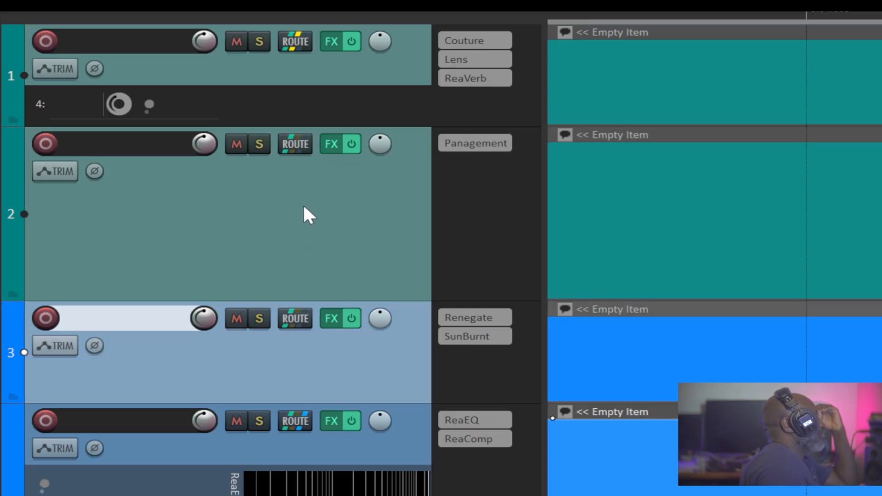
right_click(304, 205)
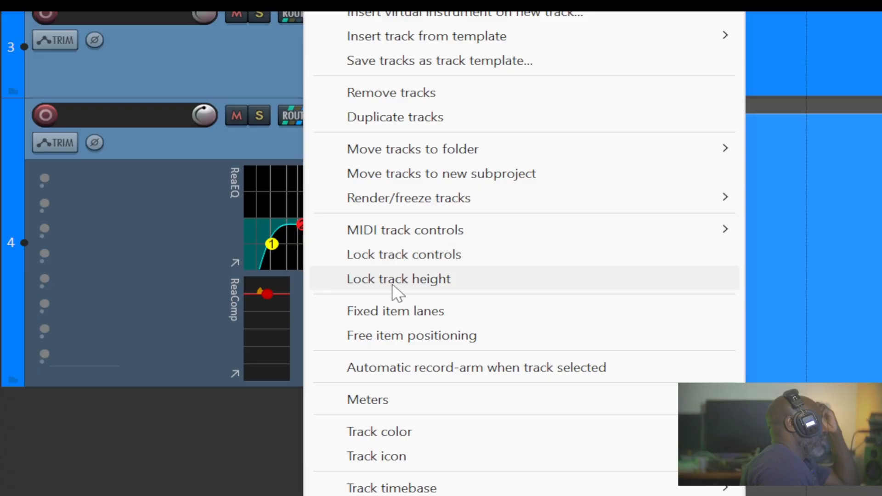
click(398, 279)
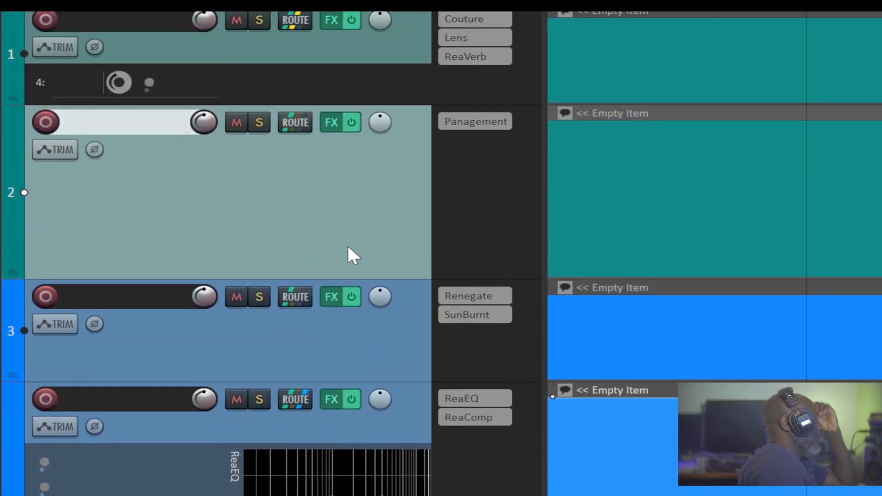
right_click(332, 211)
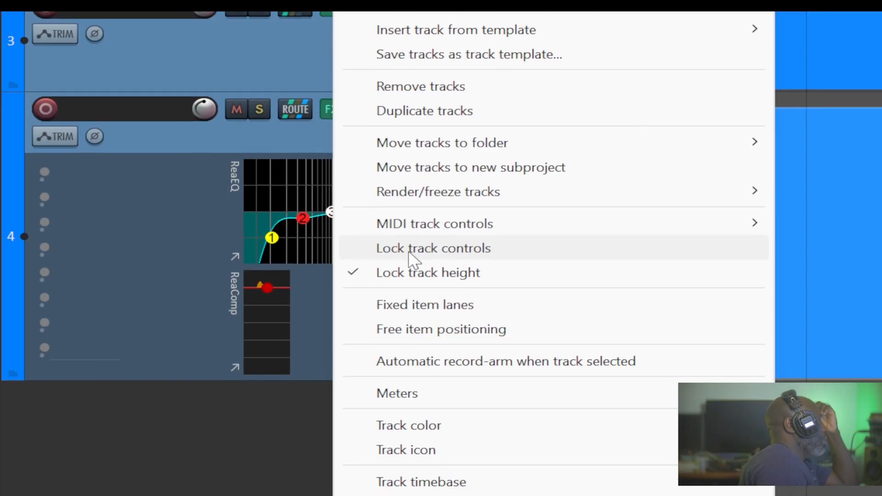
click(410, 250)
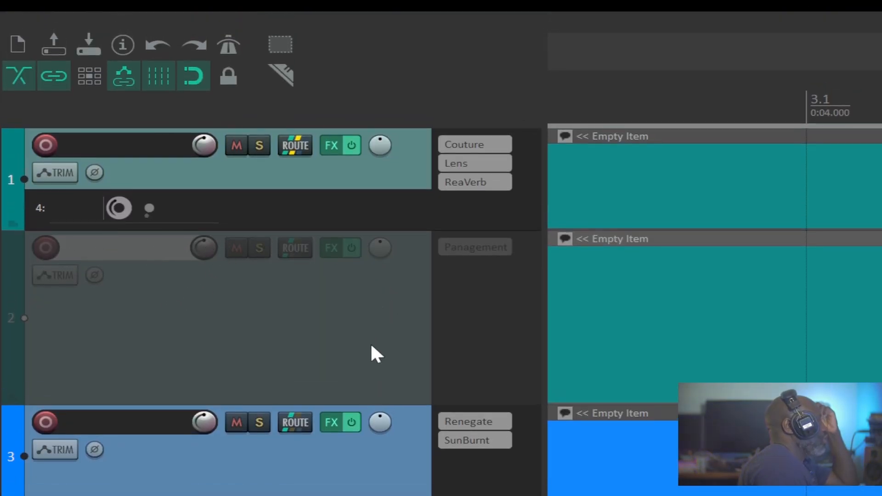
Select the empty item on track 2 and unlock that track's controls
click(713, 312)
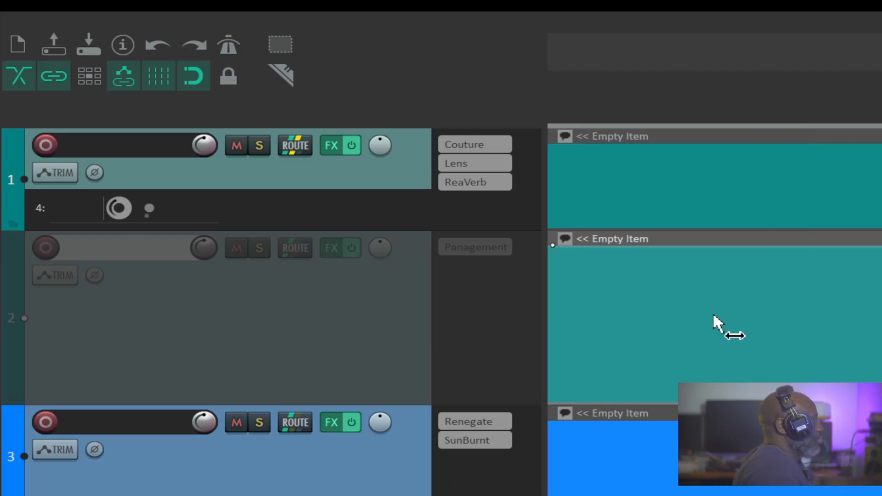
scroll(714, 316, down, 2)
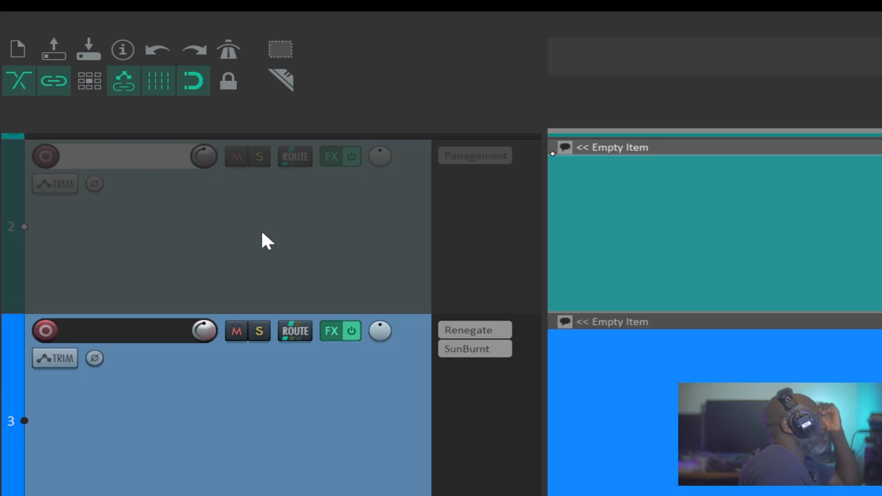
right_click(290, 200)
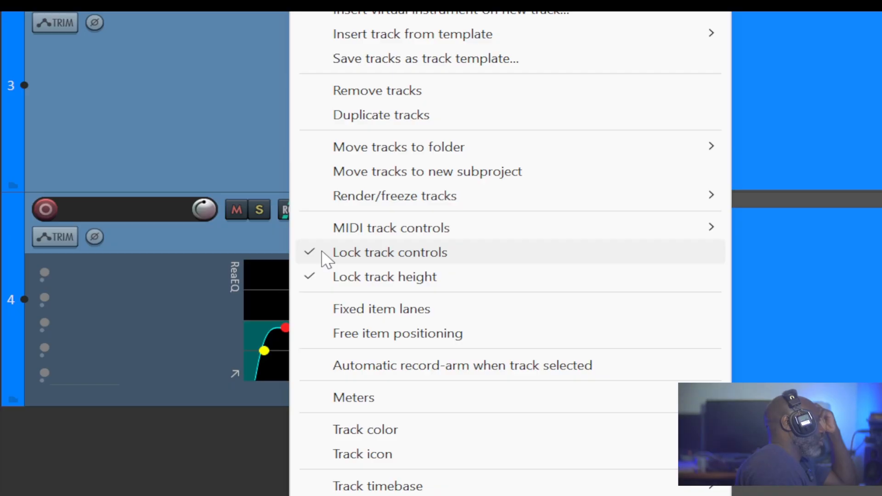
click(322, 252)
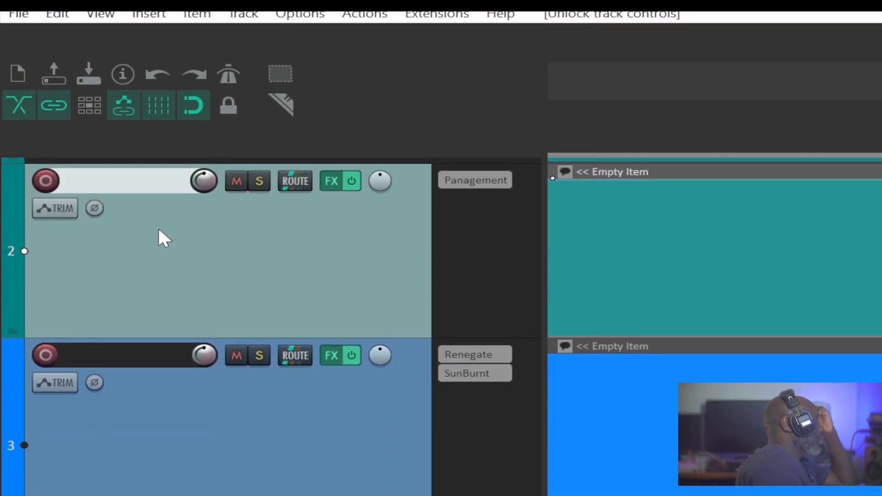